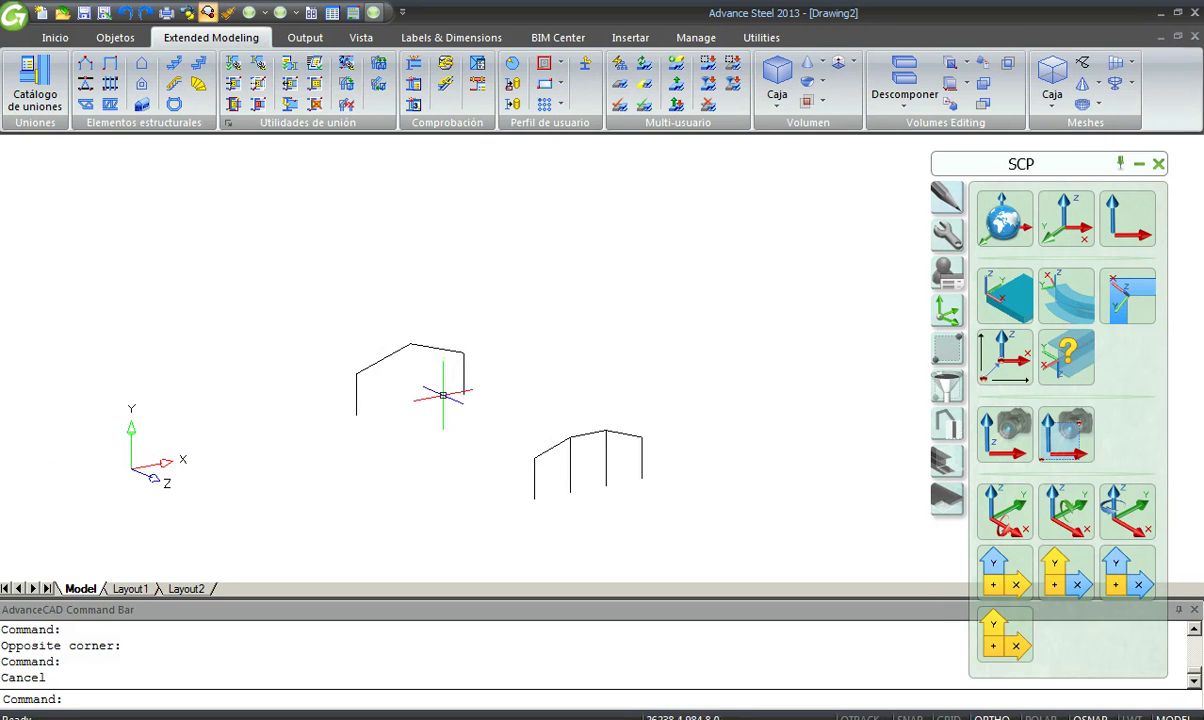
Start a portal frame with its first support at 0,0, then cancel the insertion.
middle_drag(373, 359, 403, 376)
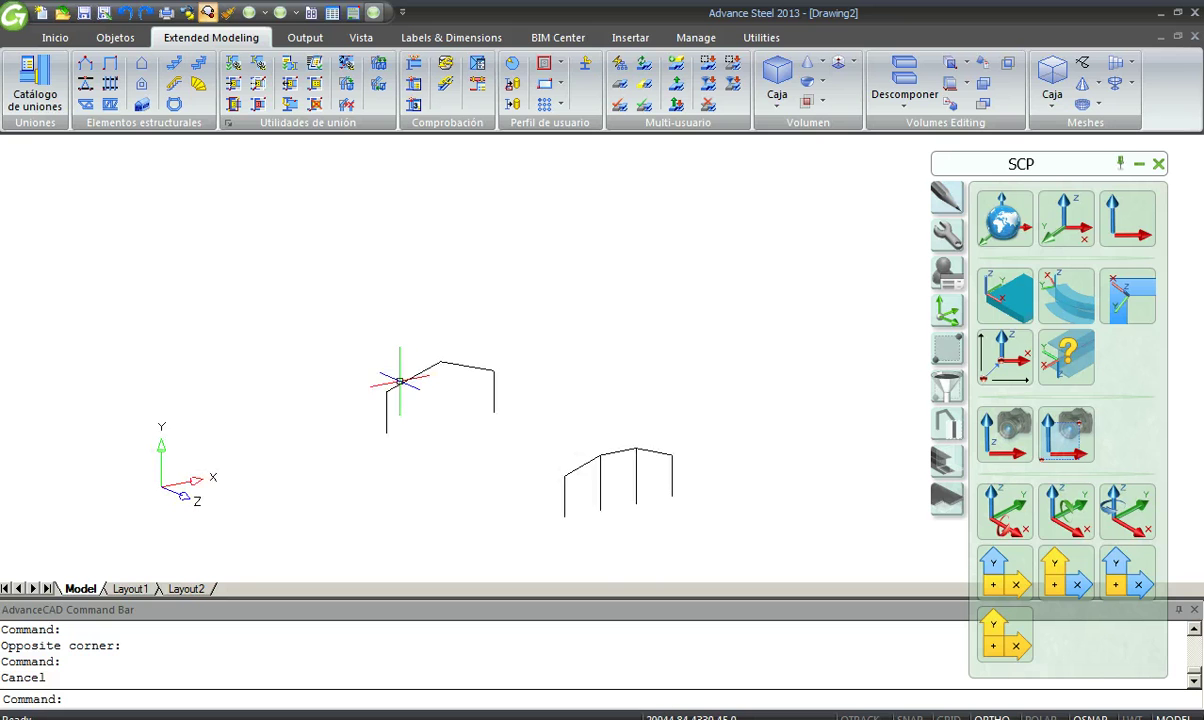
scroll(396, 384, up, 3)
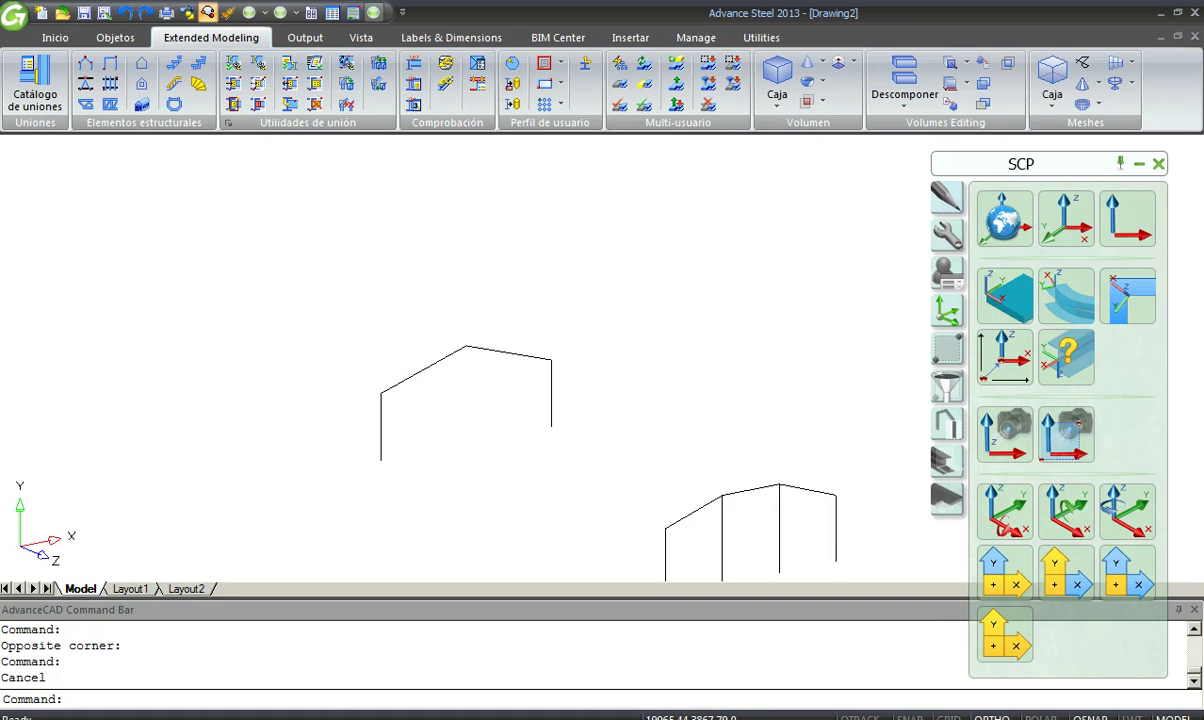
scroll(396, 384, down, 2)
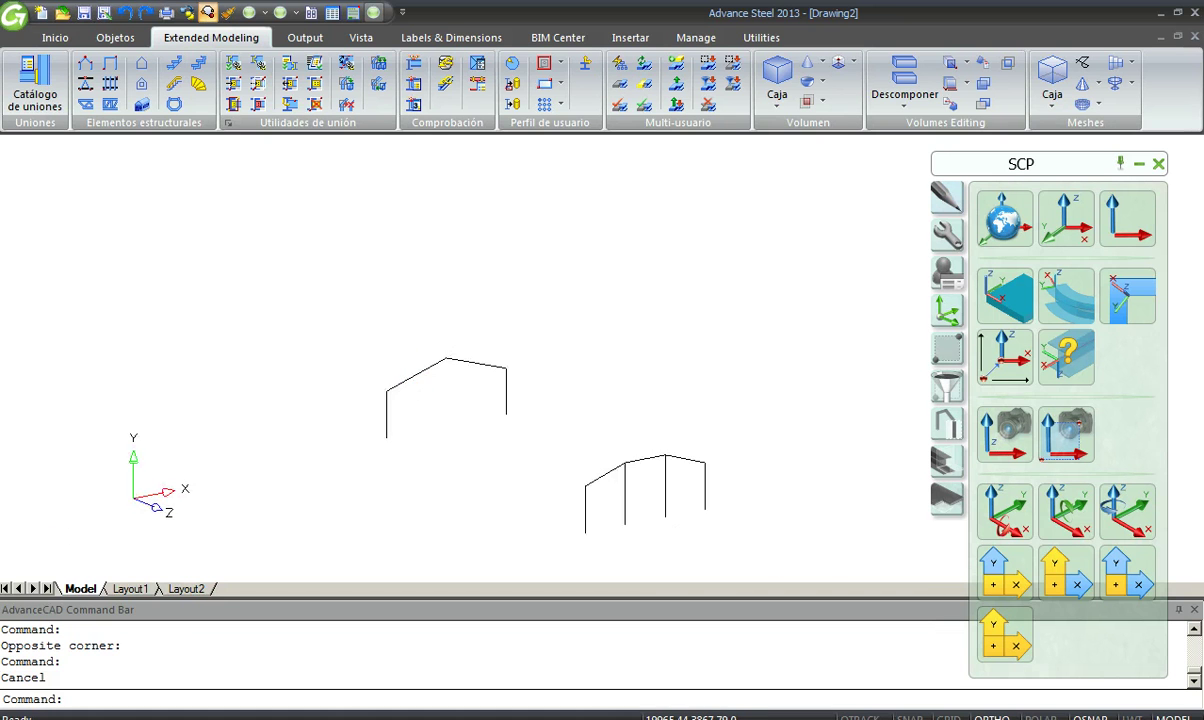
click(87, 66)
scroll(180, 540, up, 2)
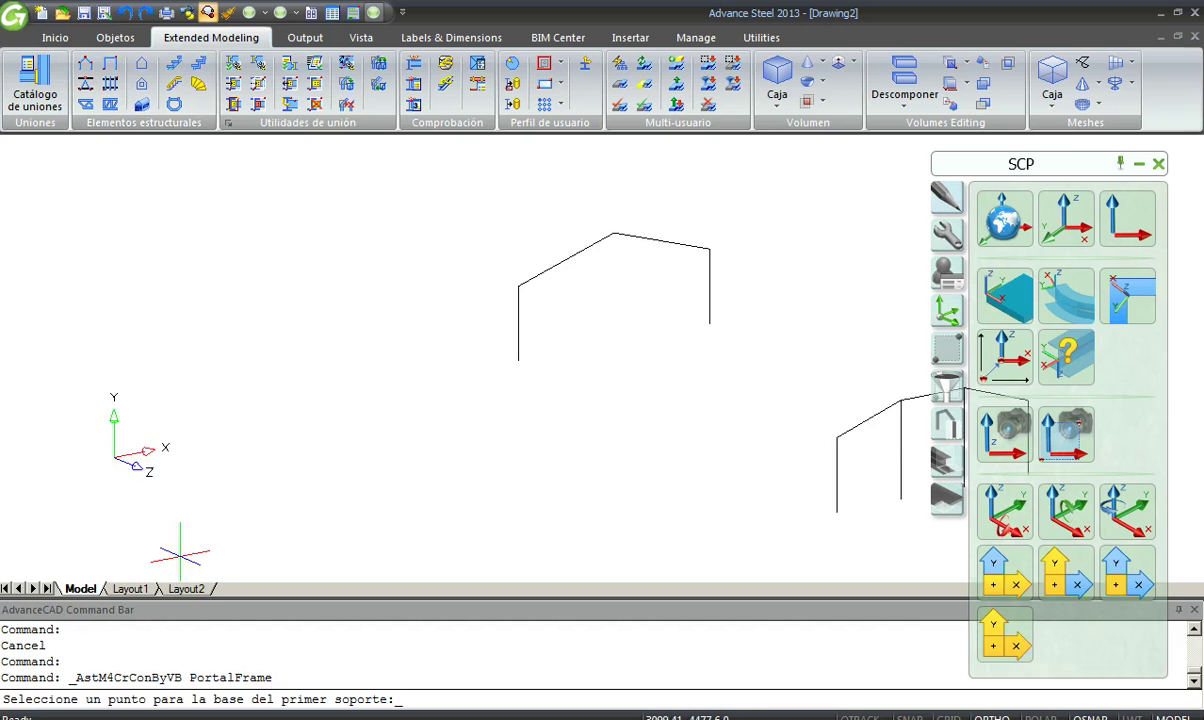
mouse_move(167, 524)
middle_down()
mouse_move(269, 403)
mouse_move(186, 480)
middle_up()
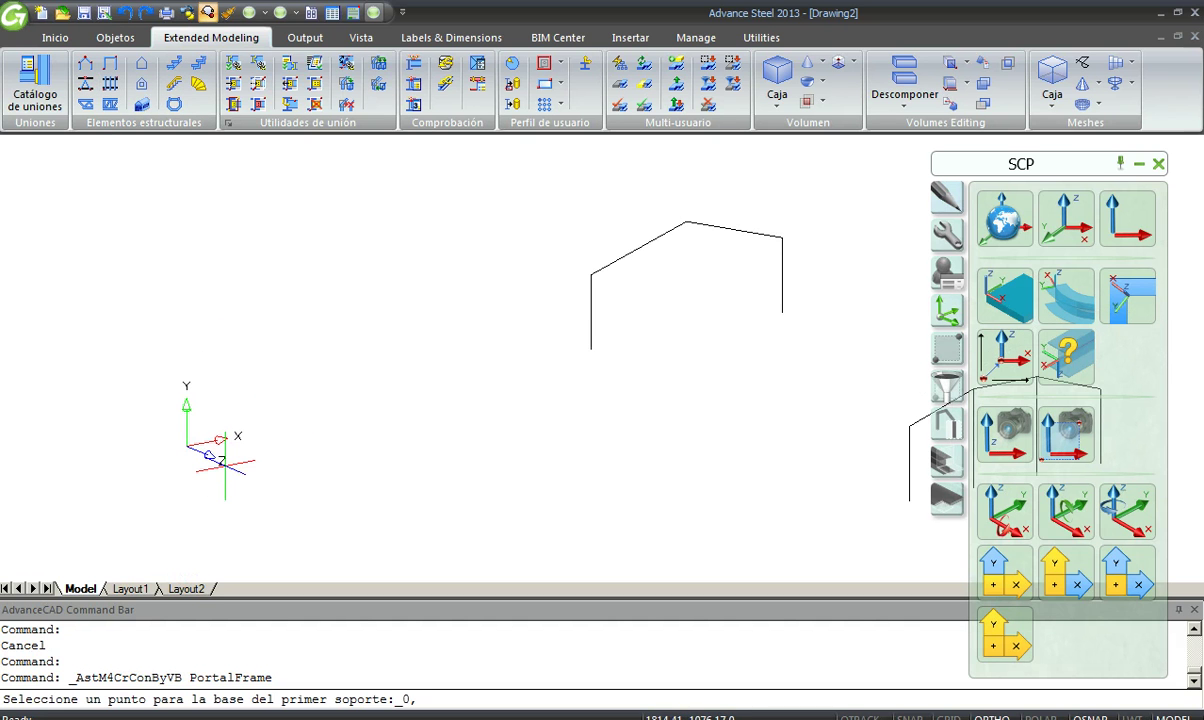
text(0,0)
key(Return)
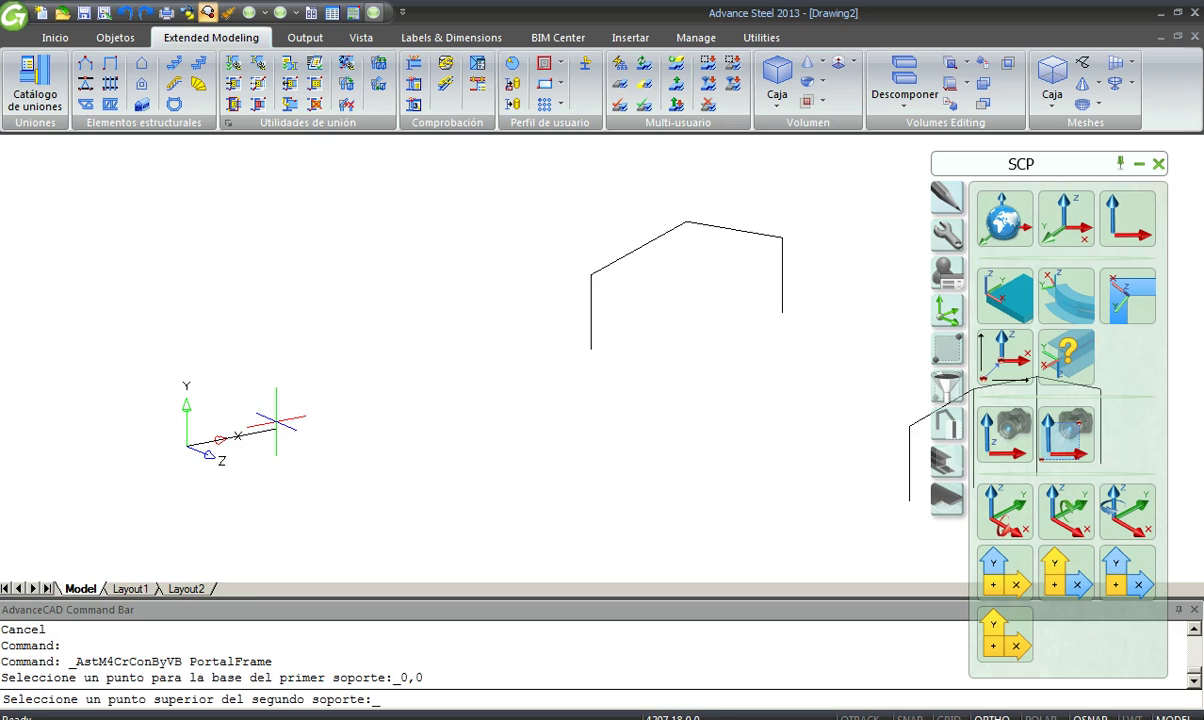
key(Escape)
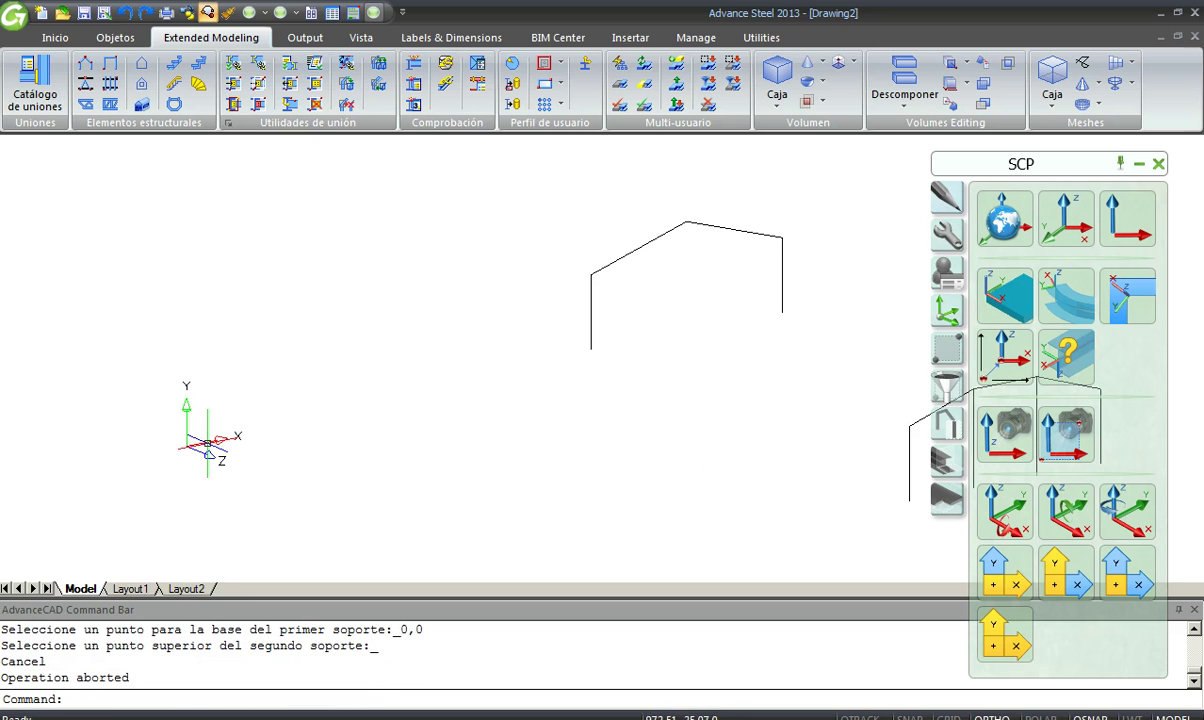
Reset the UCS to World, then rotate it about X and then about Y.
click(1003, 220)
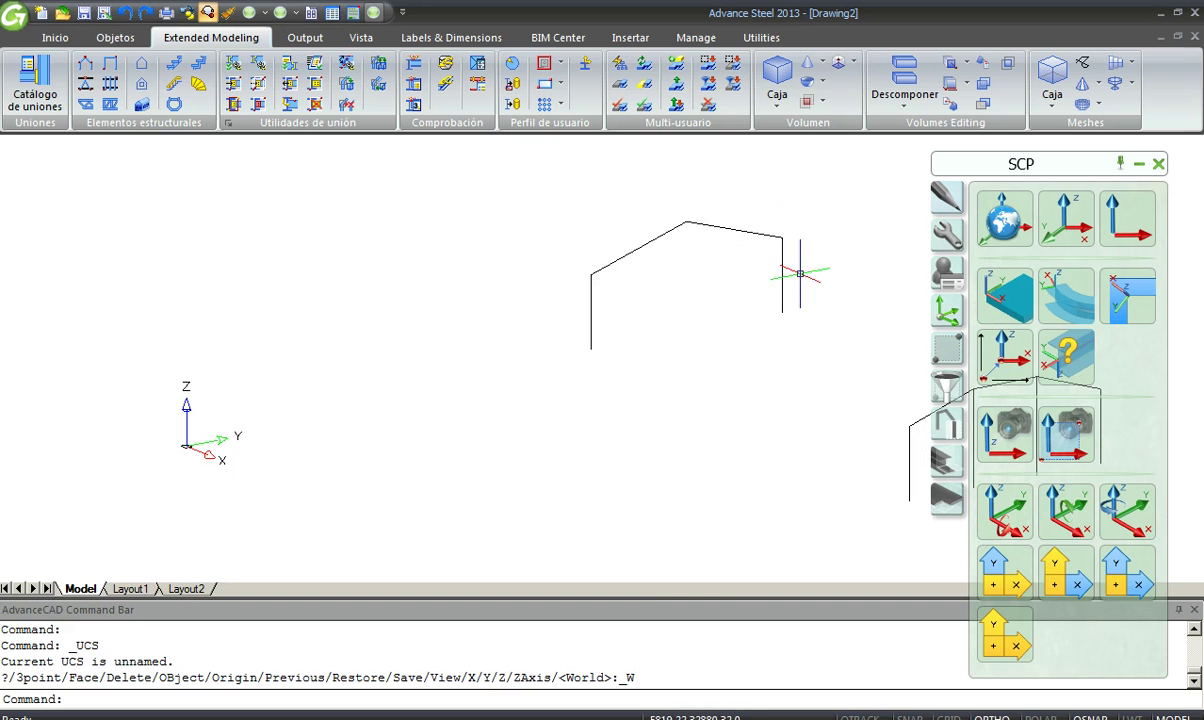
click(1015, 525)
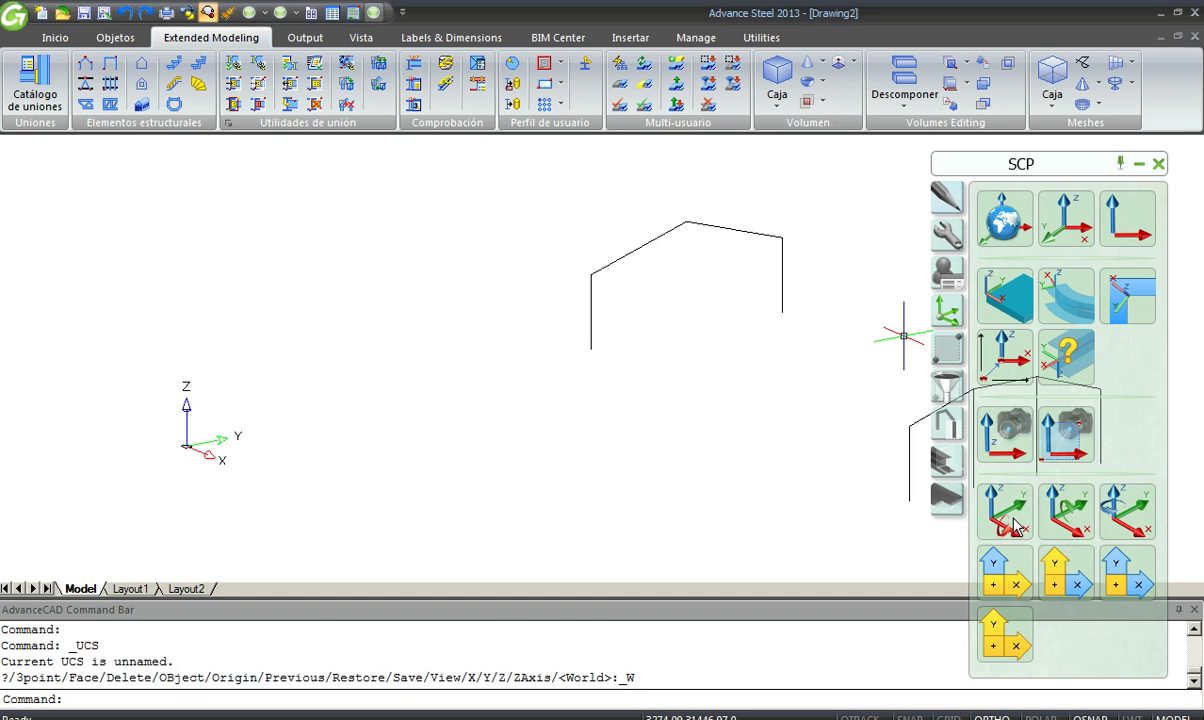
click(1075, 525)
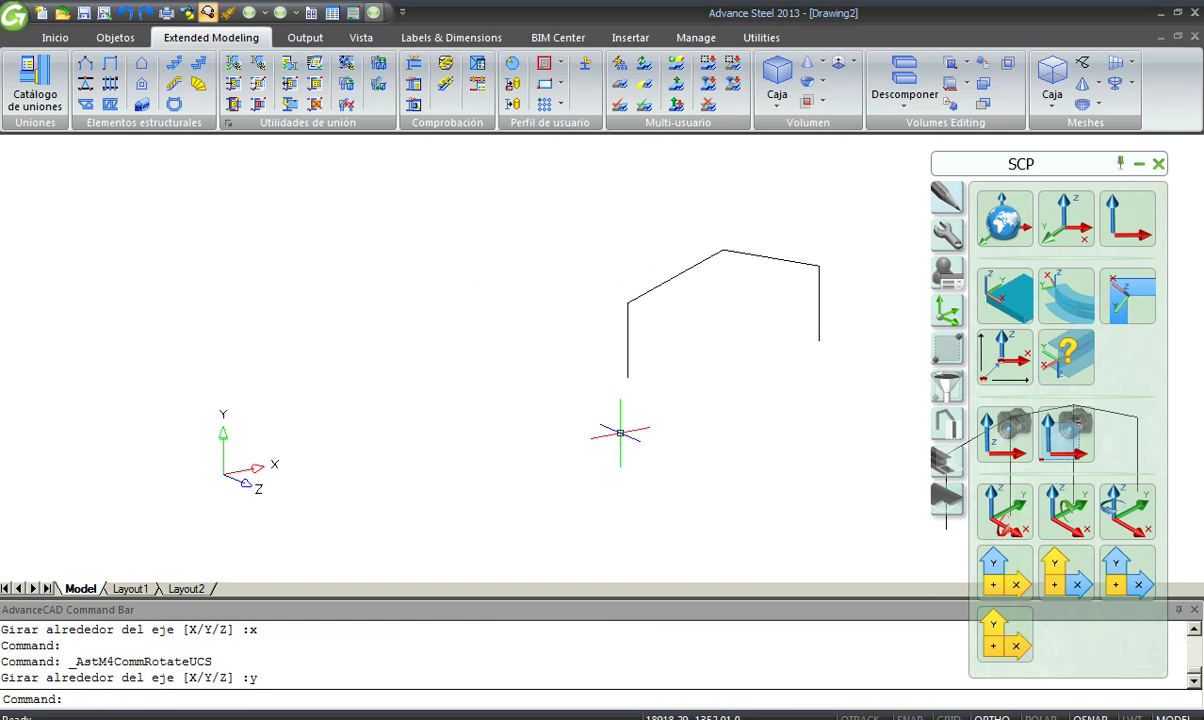
Place a portal frame at 0,0 with 3000 second-support top and 3000 ridge height.
click(85, 64)
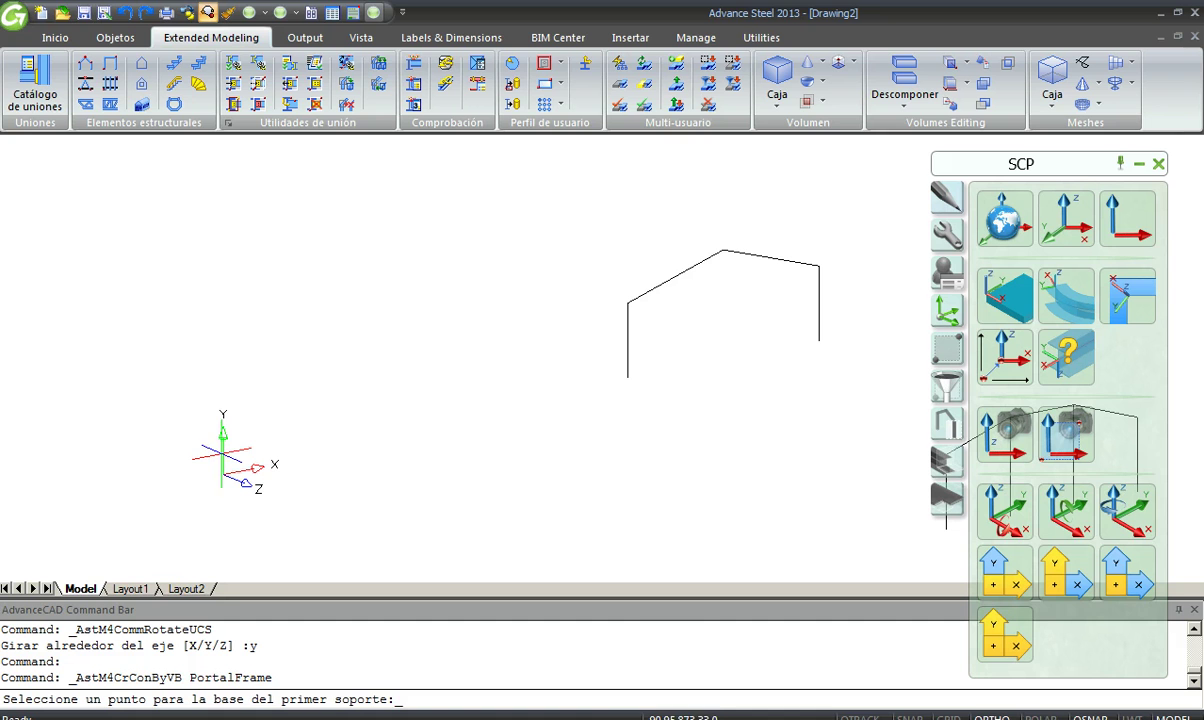
text(0,0)
key(Return)
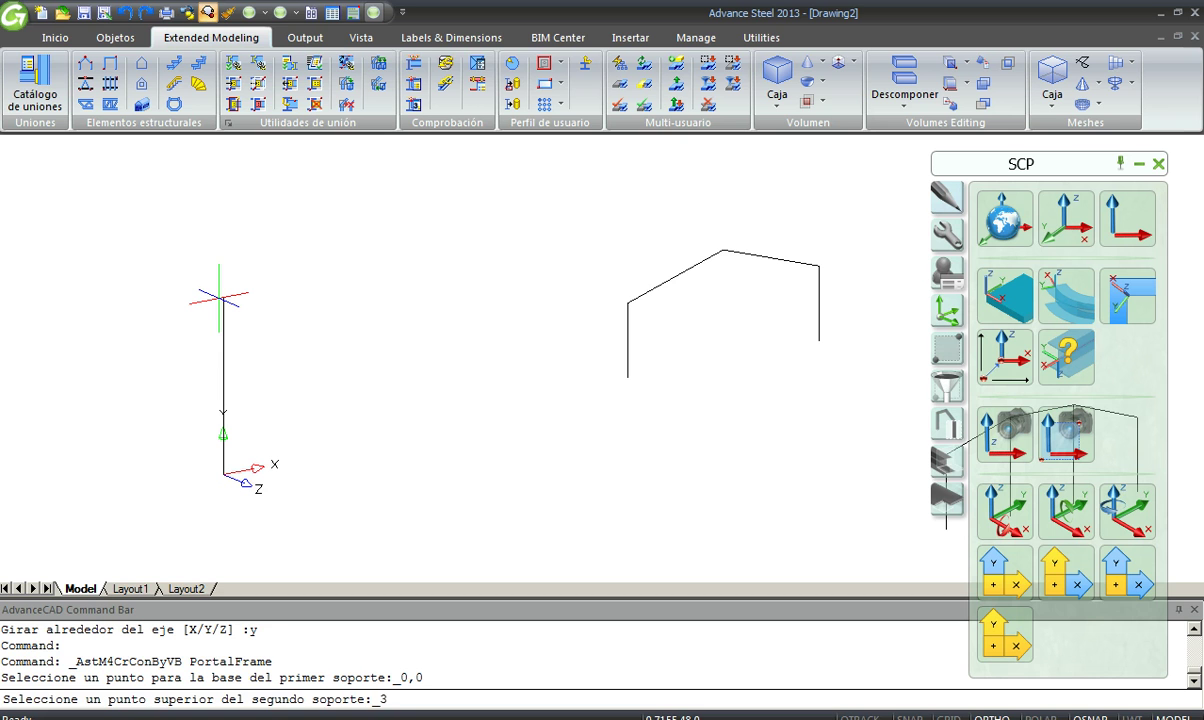
text(3000)
key(Return)
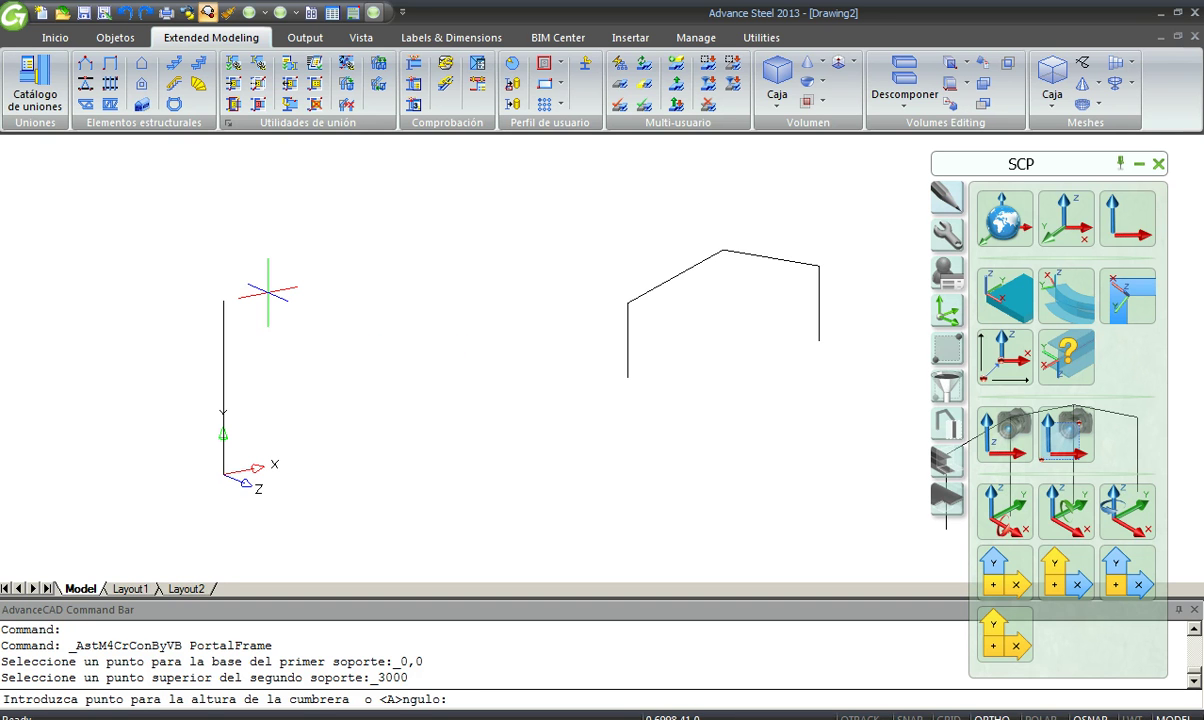
text(3000)
key(Return)
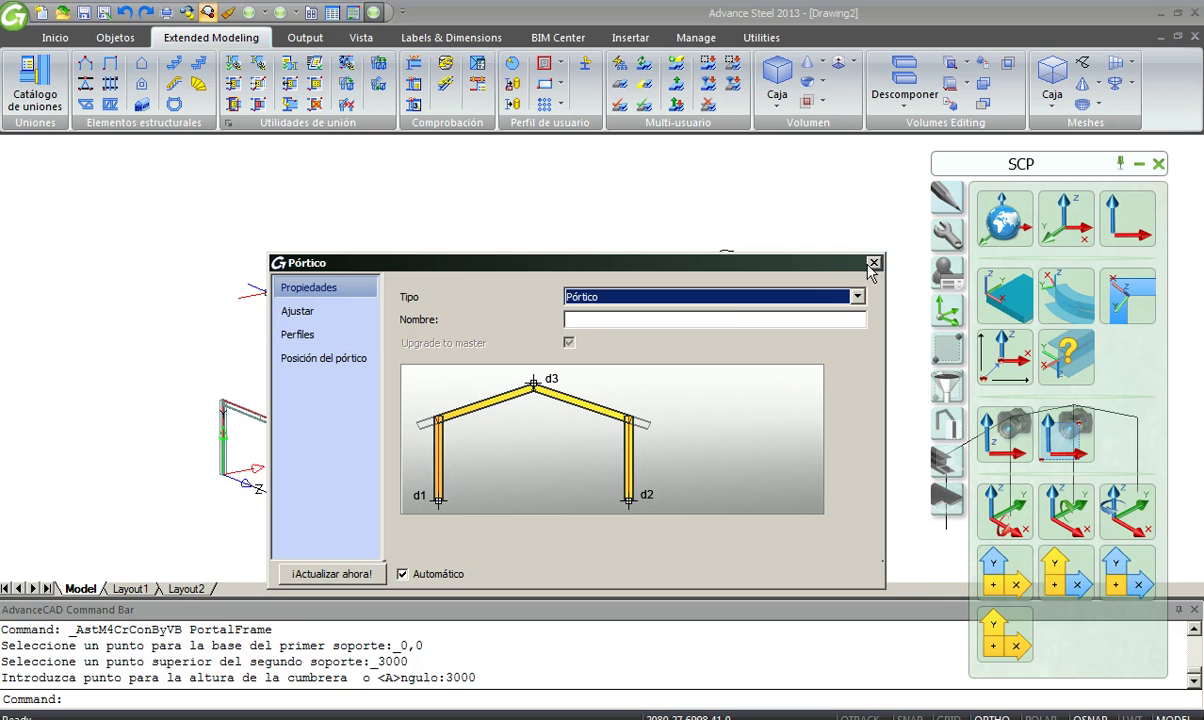
click(872, 265)
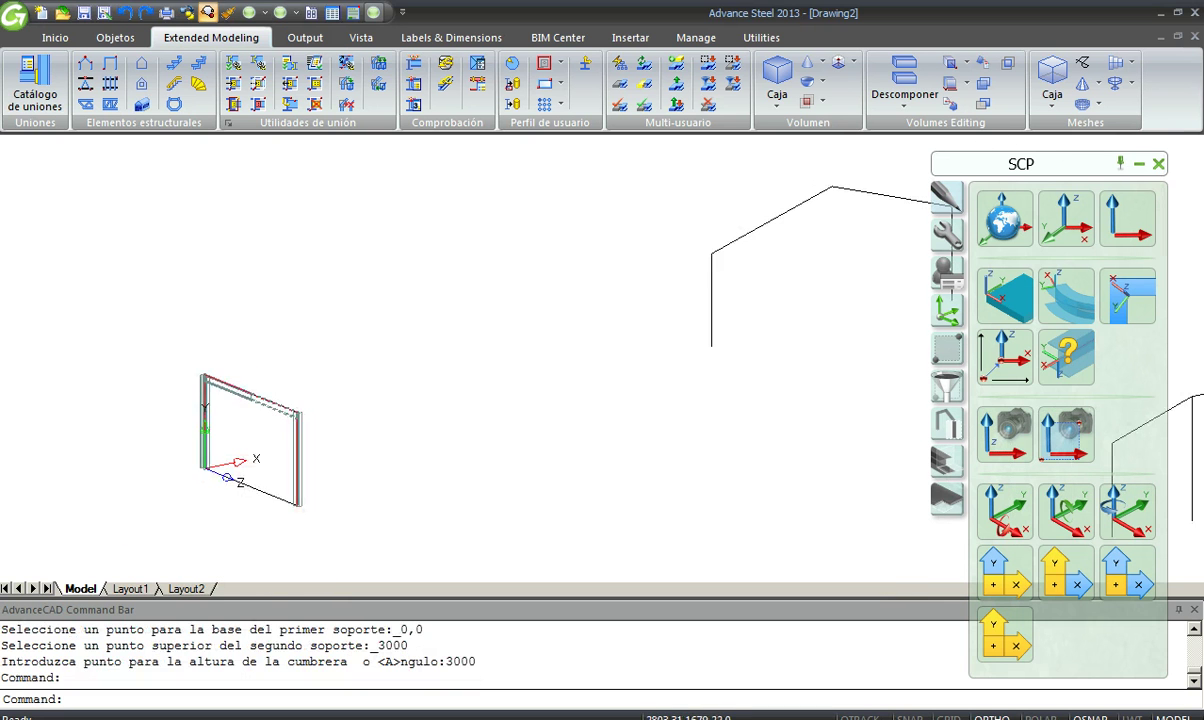
Delete the small frame and insert a new one at 0,0 with 8000 span and 6000 ridge.
key(Delete)
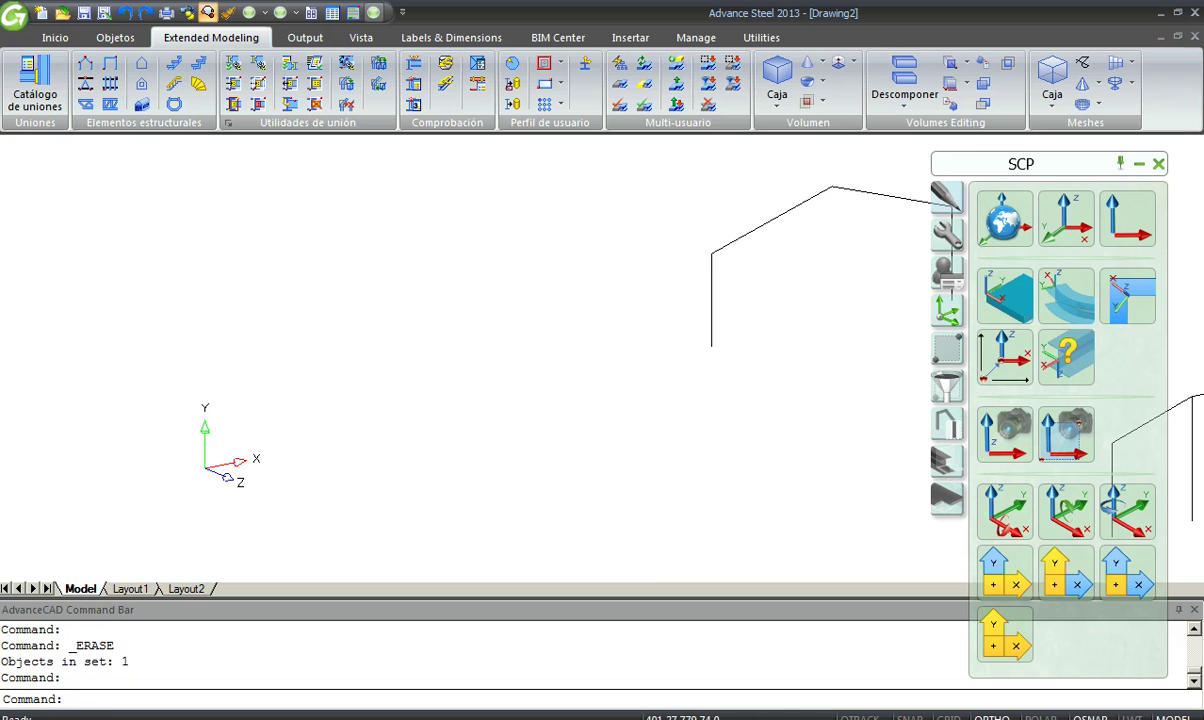
click(85, 62)
text(0,0)
key(Return)
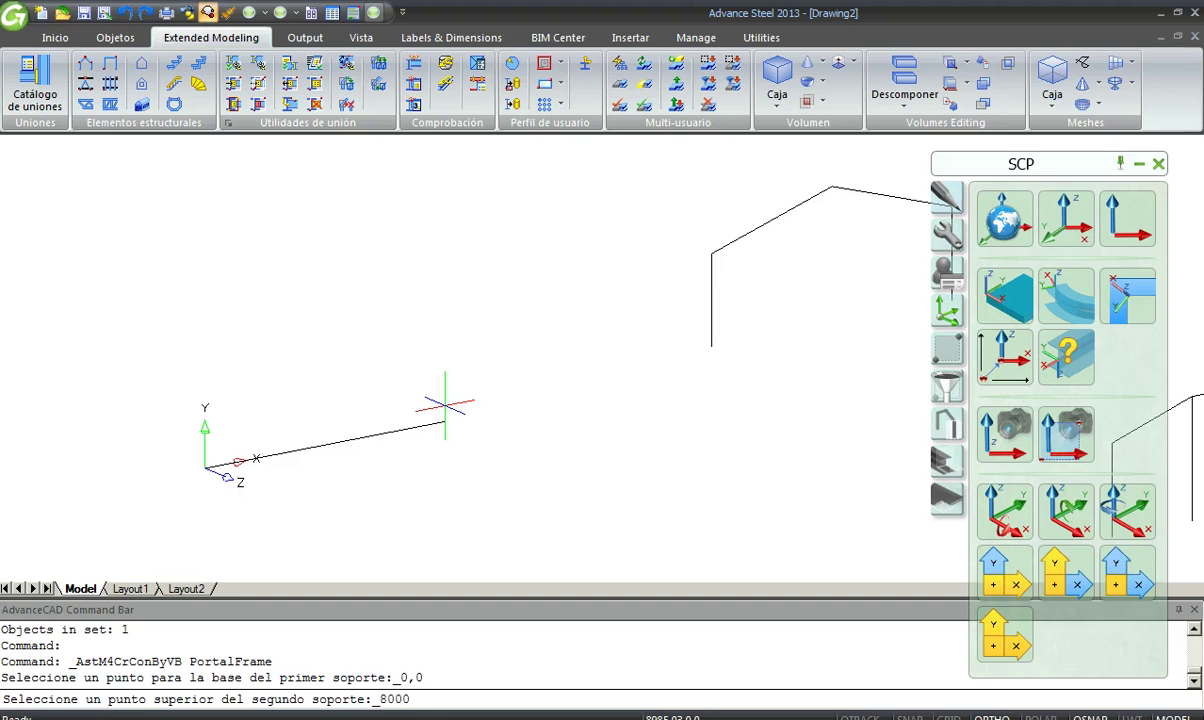
text(8000)
key(Return)
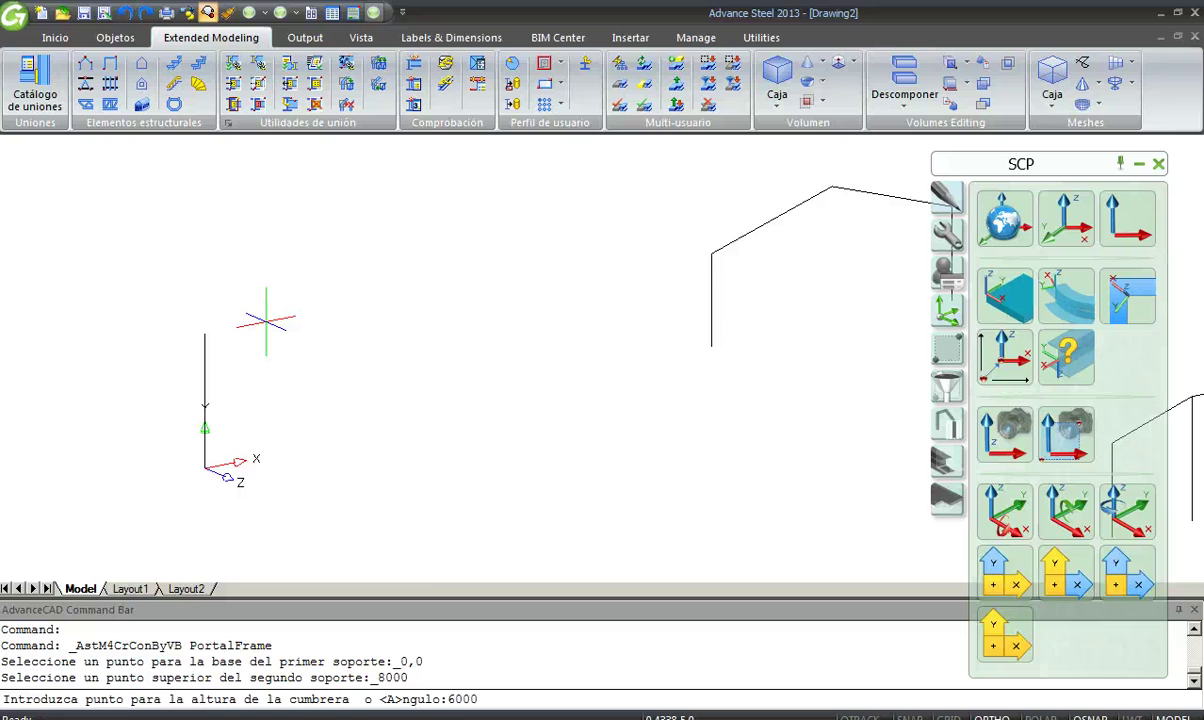
text(6000)
key(Return)
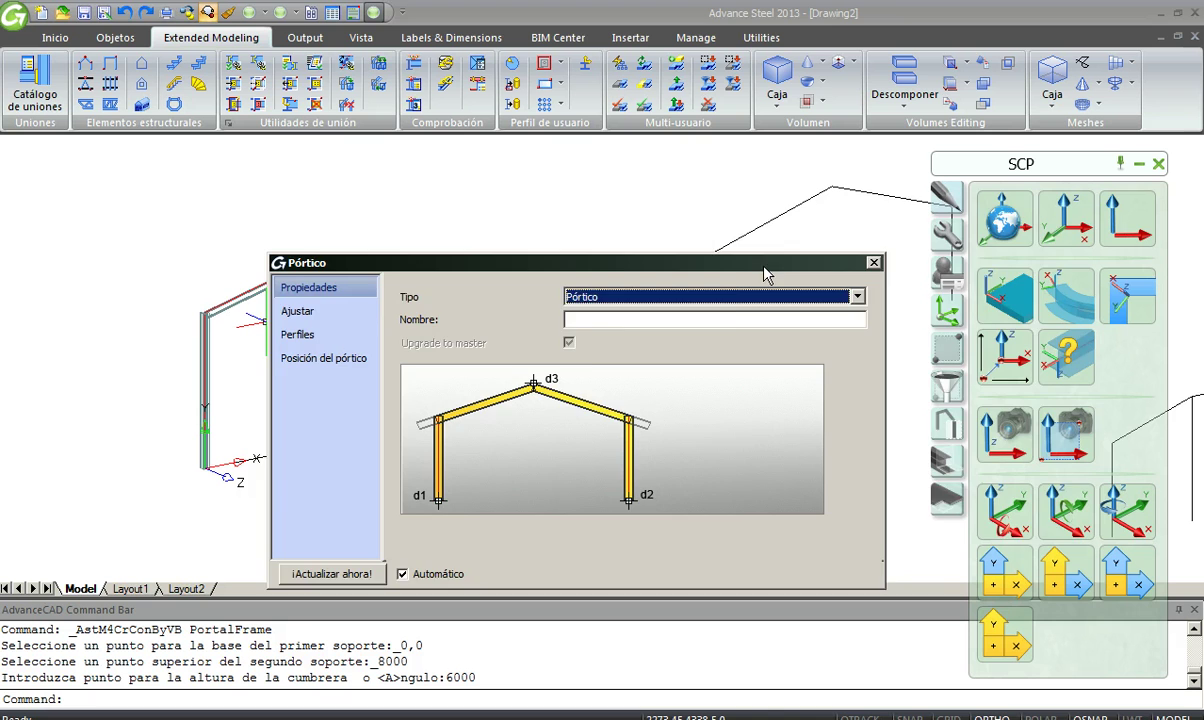
Set the portal frame's column size to HEA100 under Perfiles and close its properties.
drag(765, 273, 955, 220)
click(536, 262)
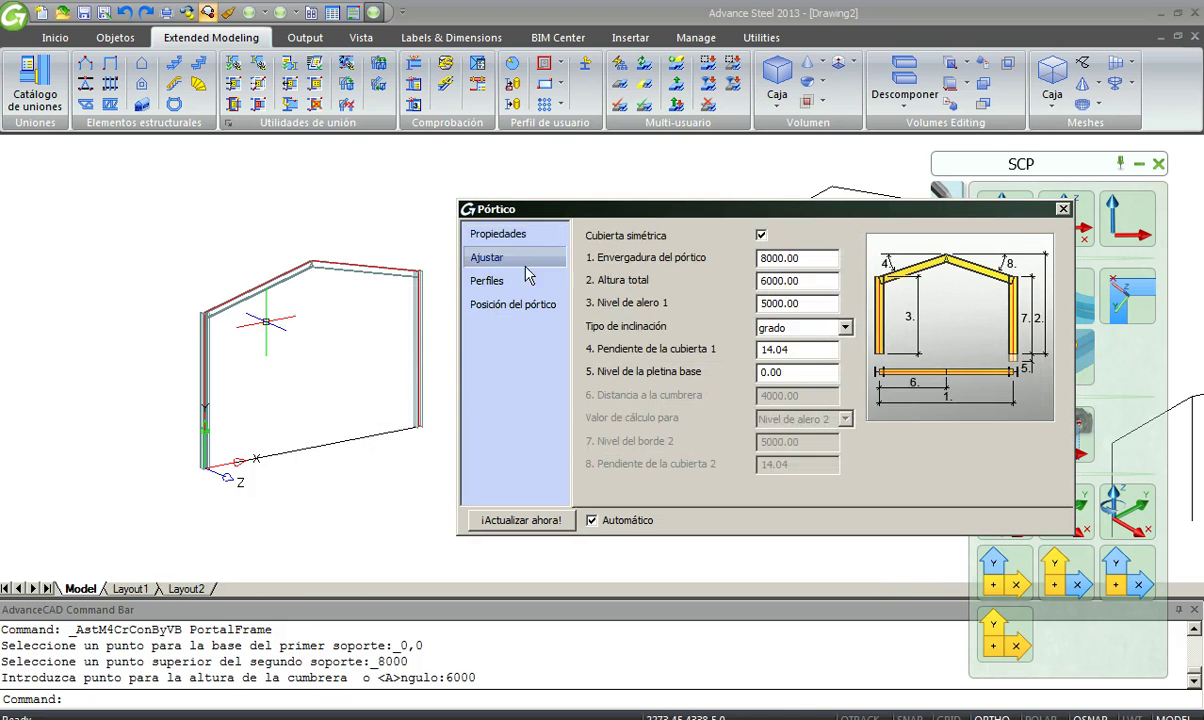
click(526, 282)
click(520, 306)
click(489, 282)
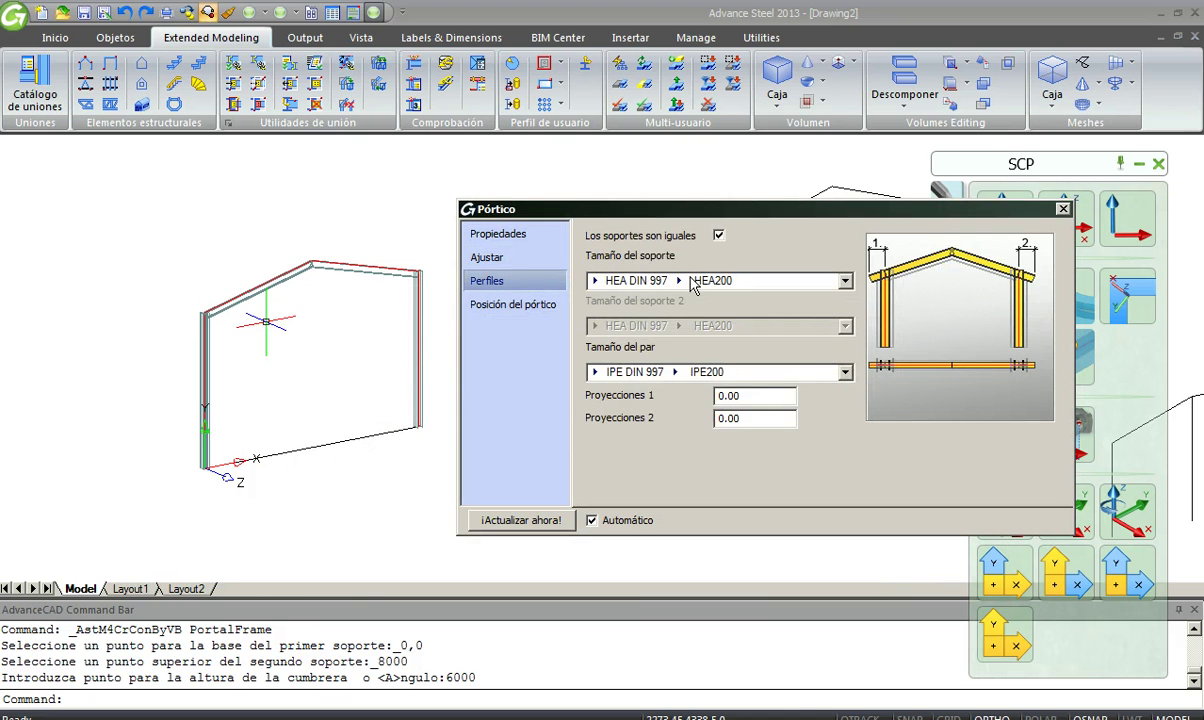
click(680, 281)
click(595, 283)
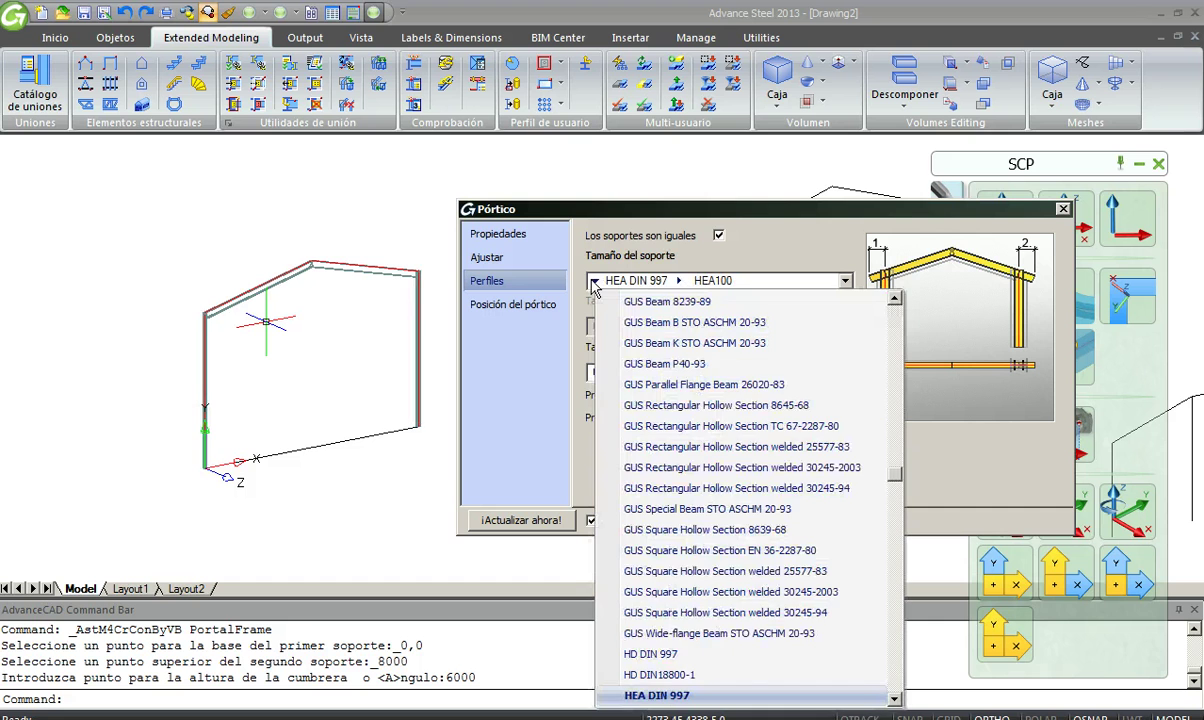
click(609, 262)
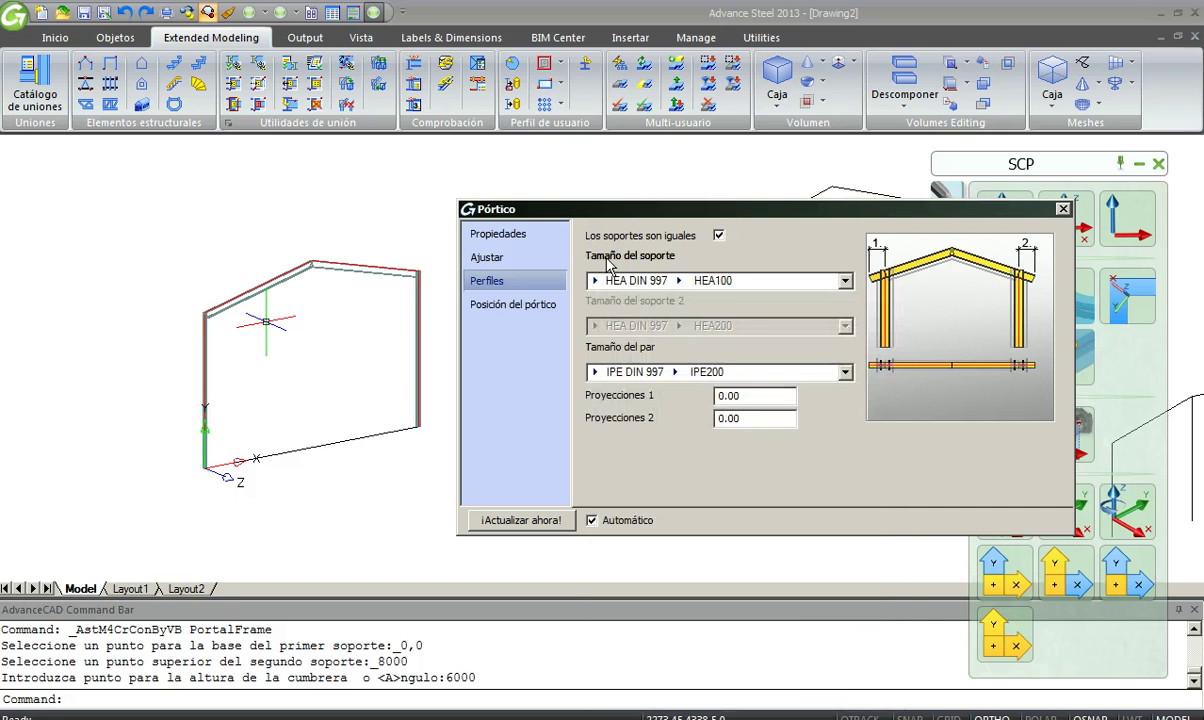
click(493, 257)
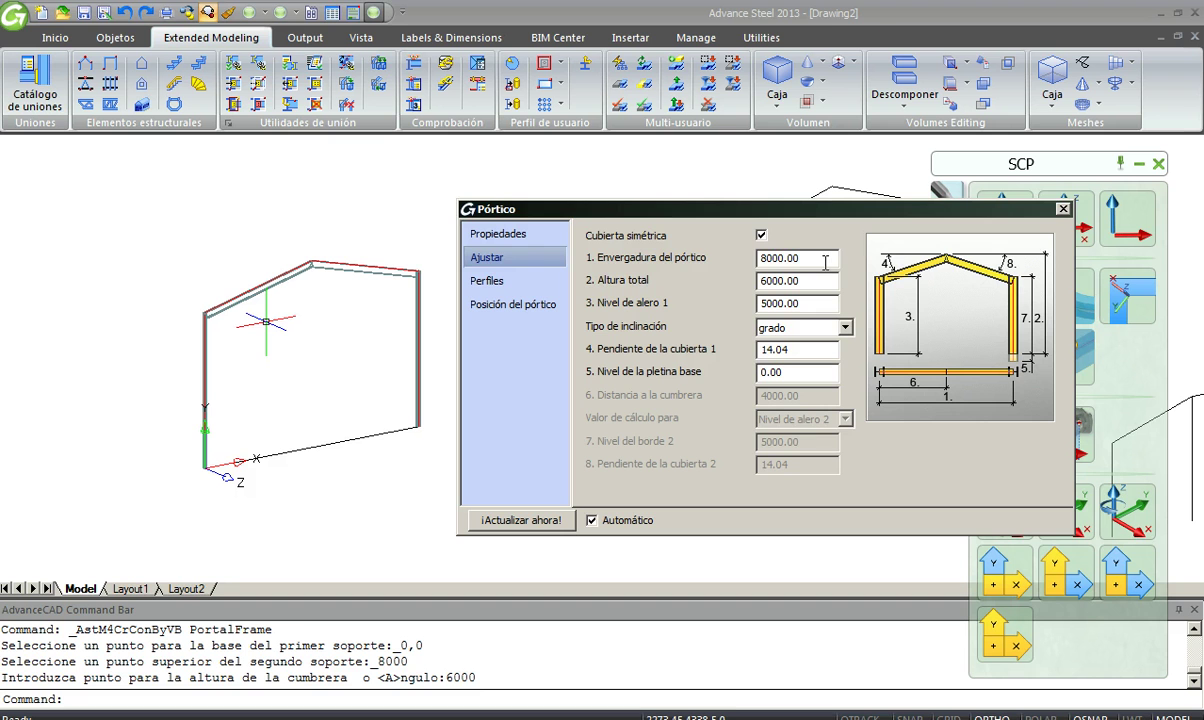
click(1064, 211)
middle_drag(503, 325, 430, 440)
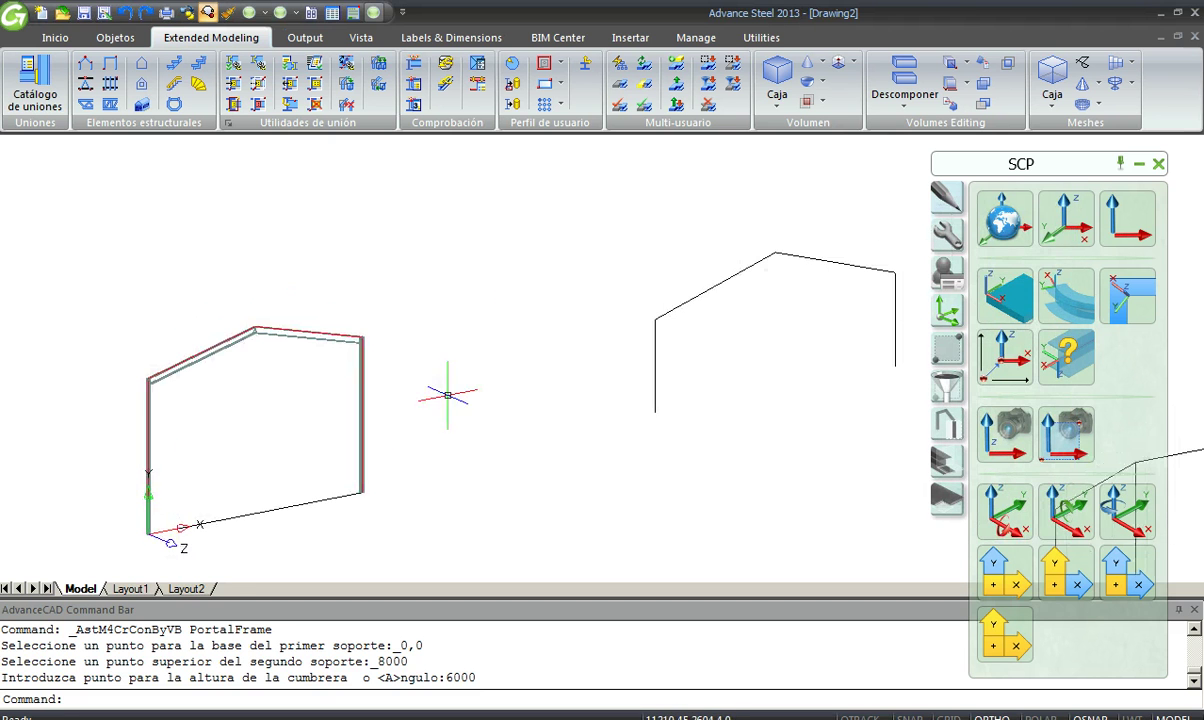
scroll(376, 362, down, 3)
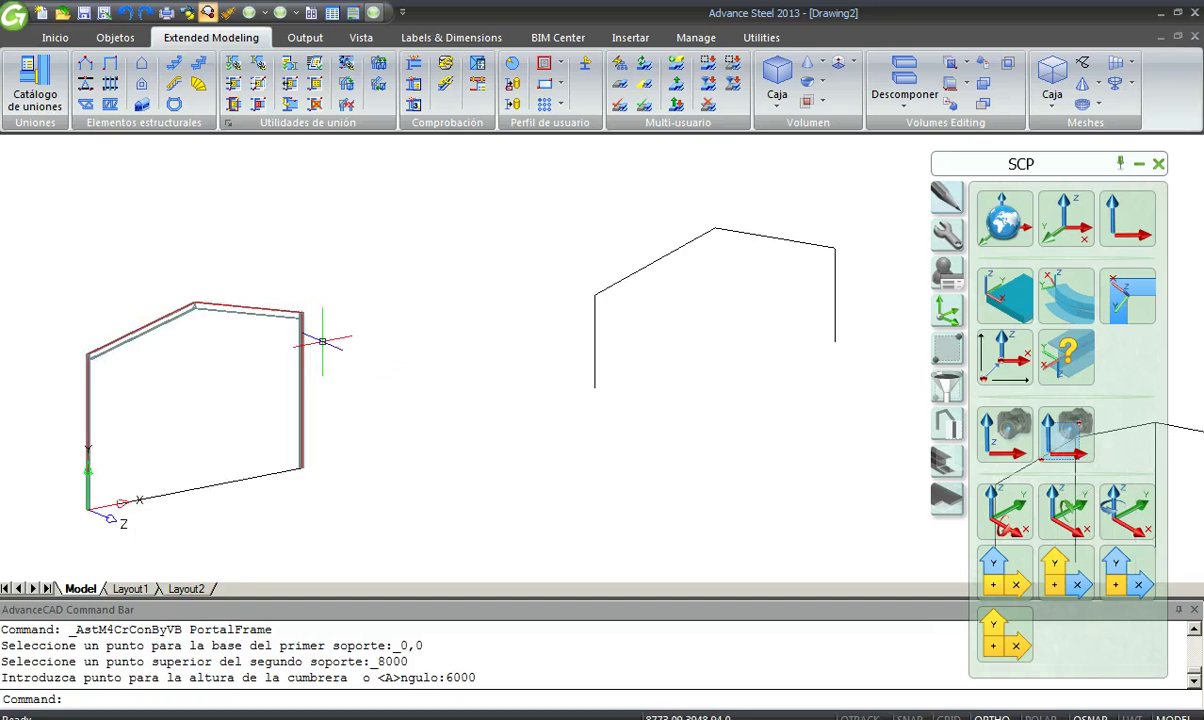
middle_drag(605, 430, 417, 403)
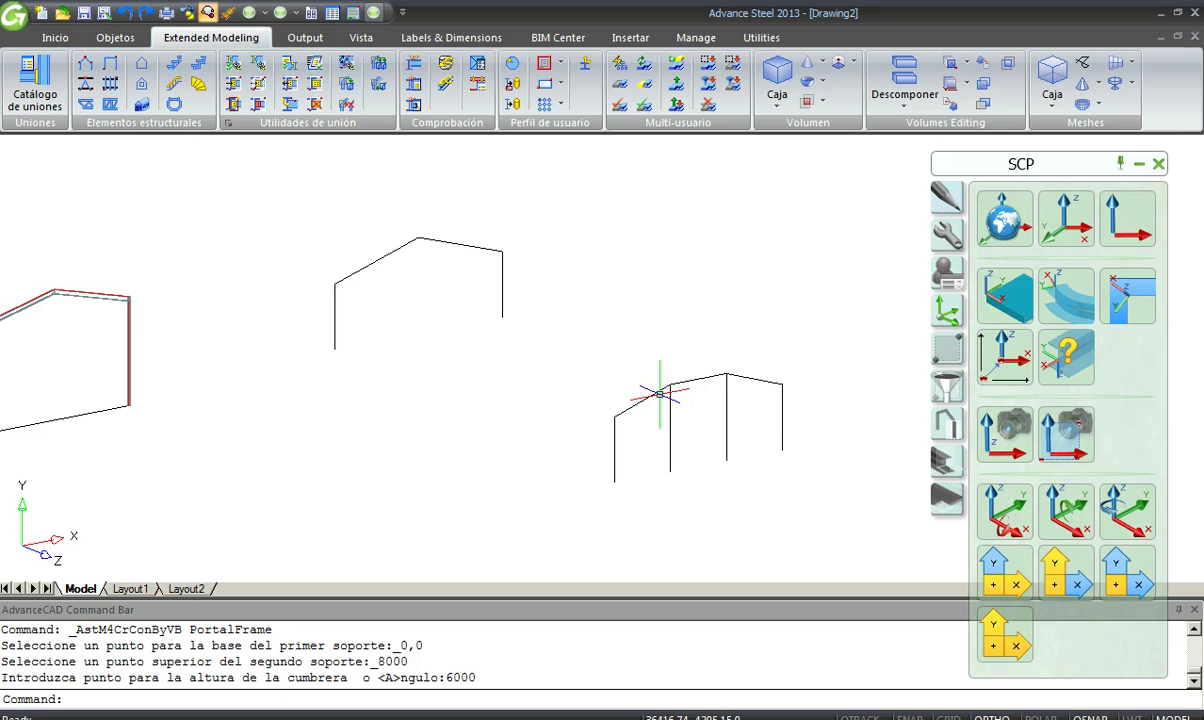
click(737, 450)
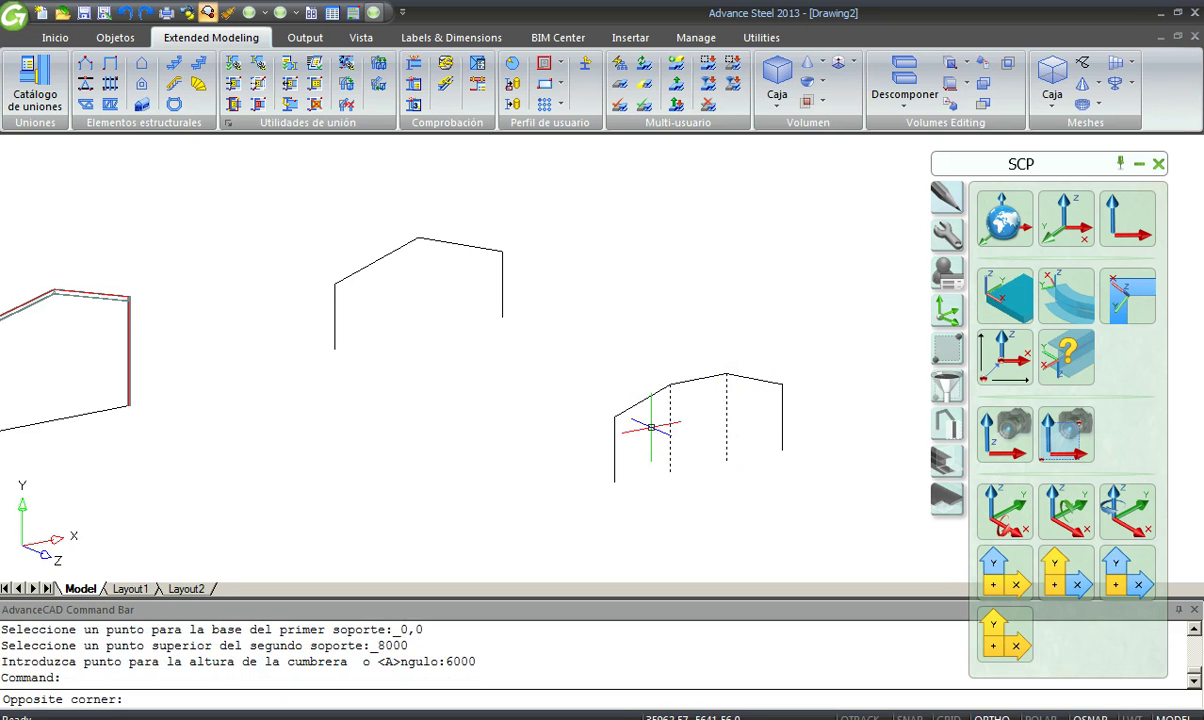
click(651, 427)
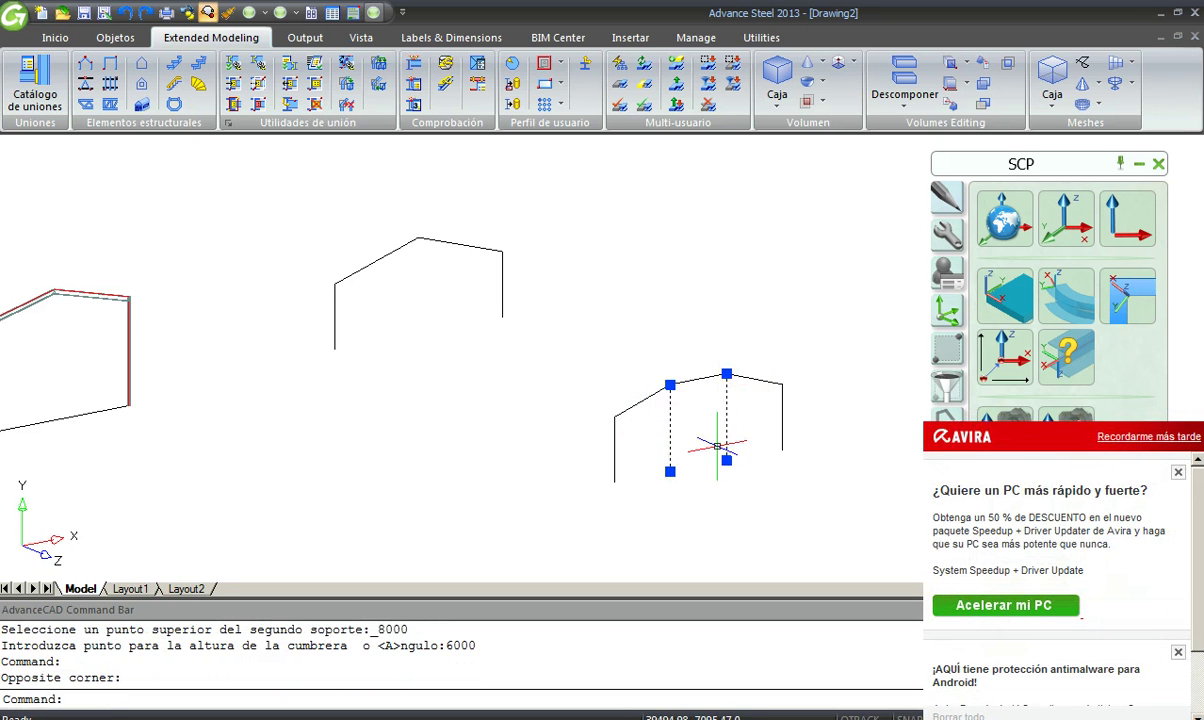
key(Delete)
key(ctrl+z)
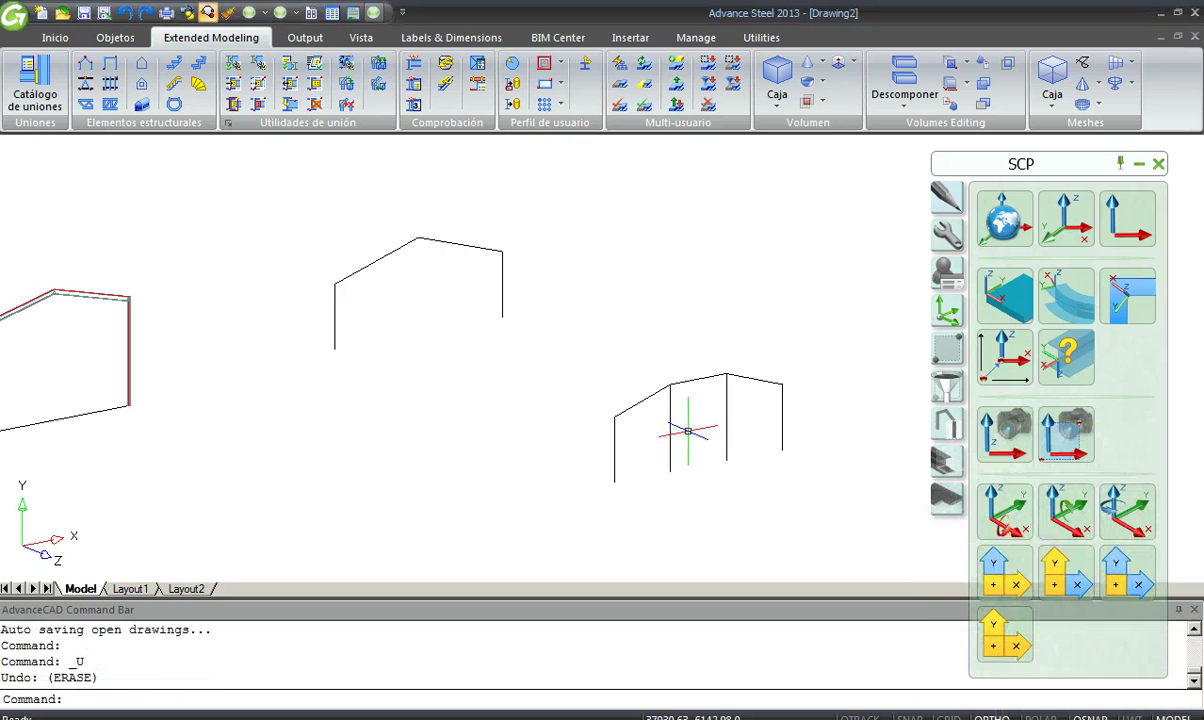
middle_drag(757, 437, 654, 435)
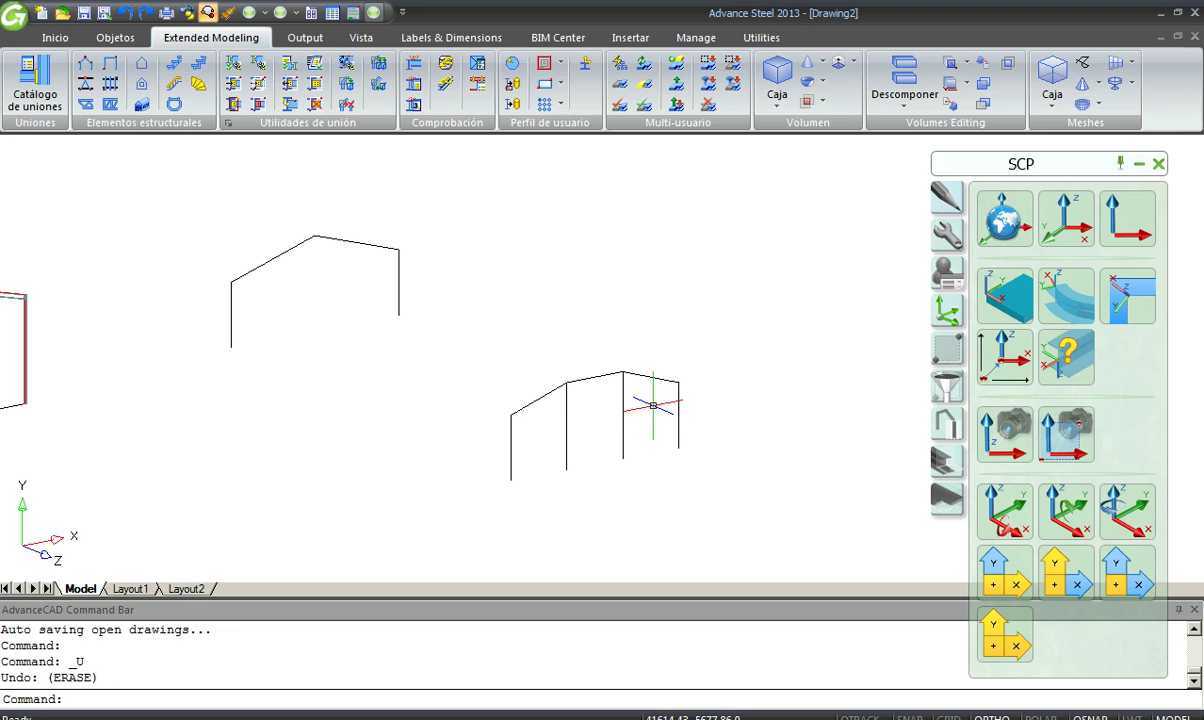
Cancel the stray Polyline command and switch to the Objetos ribbon tools.
click(210, 14)
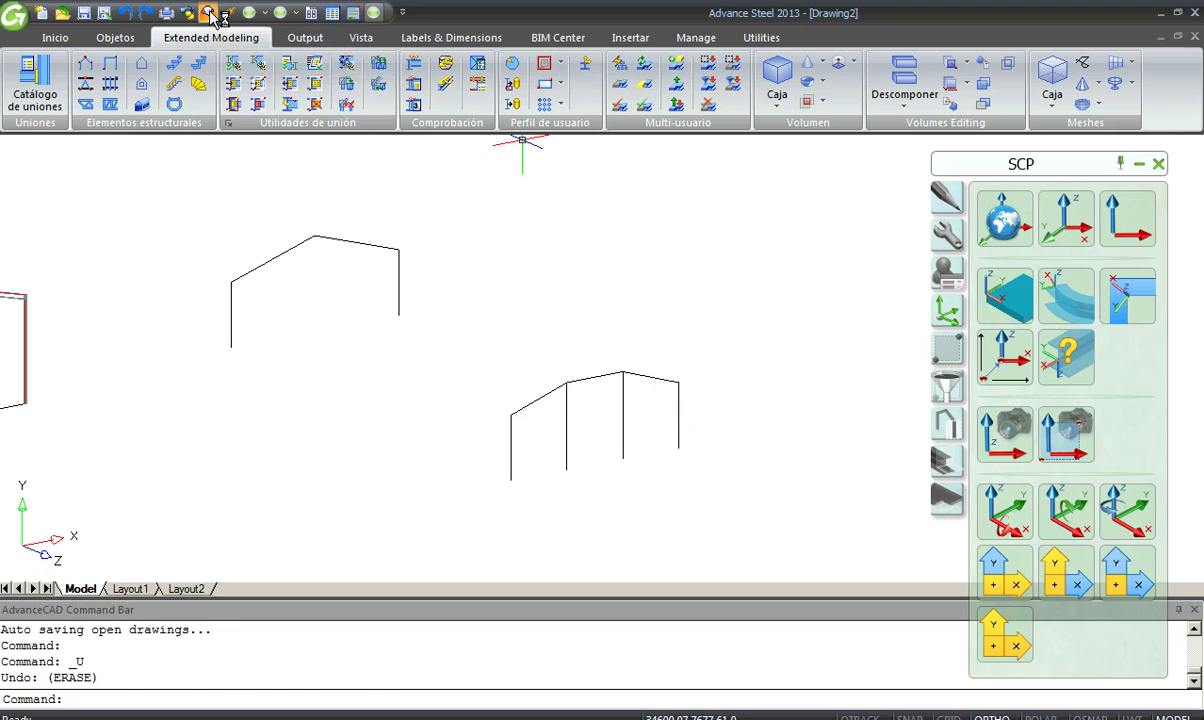
click(765, 42)
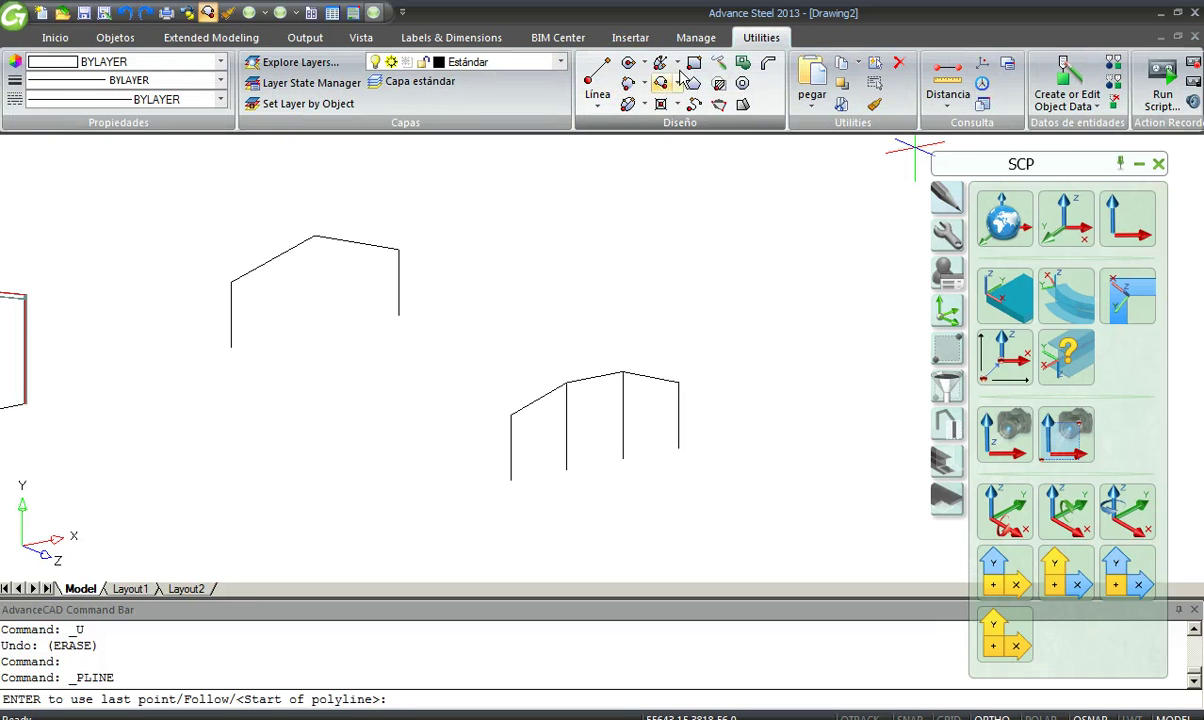
key(Escape)
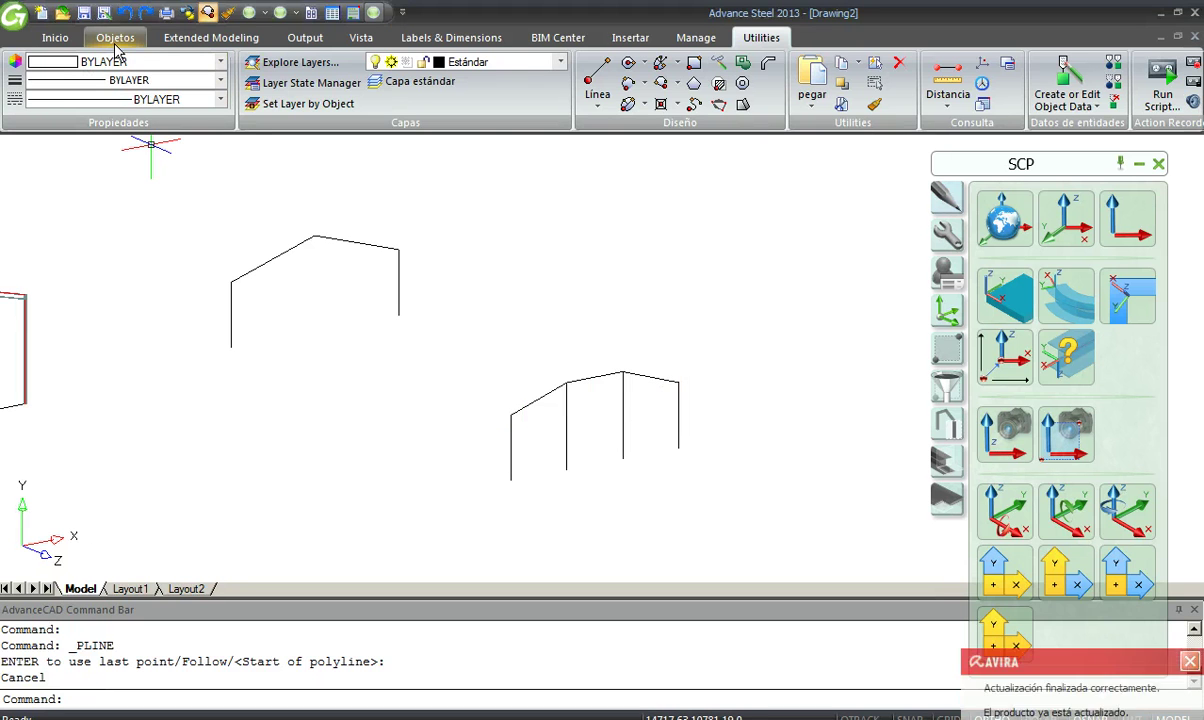
click(115, 39)
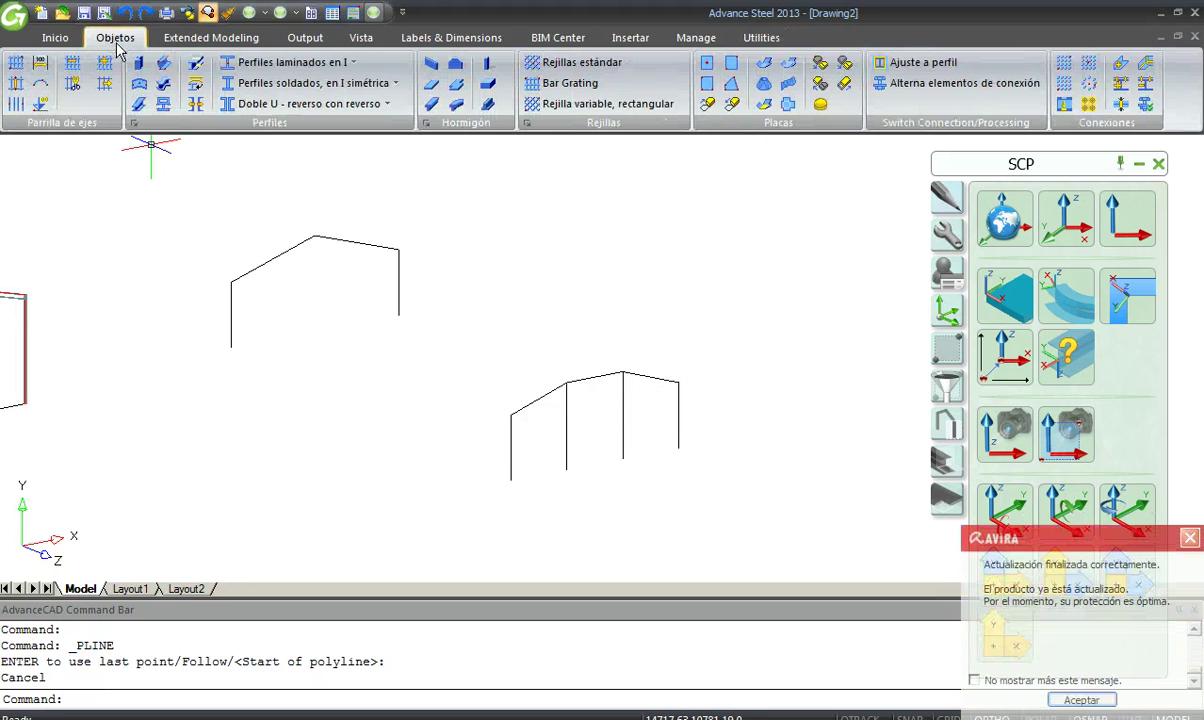
Convert the two column lines and the roof polyline into beams, keeping the original lines.
click(201, 90)
scroll(511, 431, up, 2)
click(512, 428)
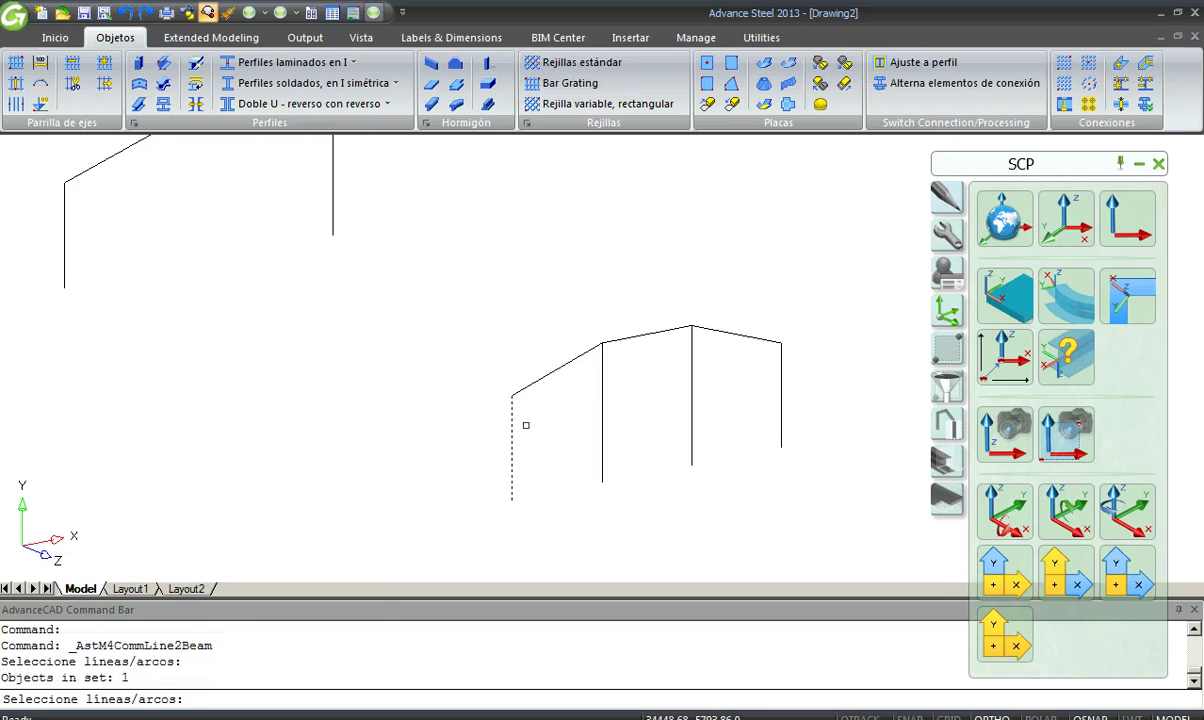
middle_drag(526, 425, 476, 465)
click(554, 455)
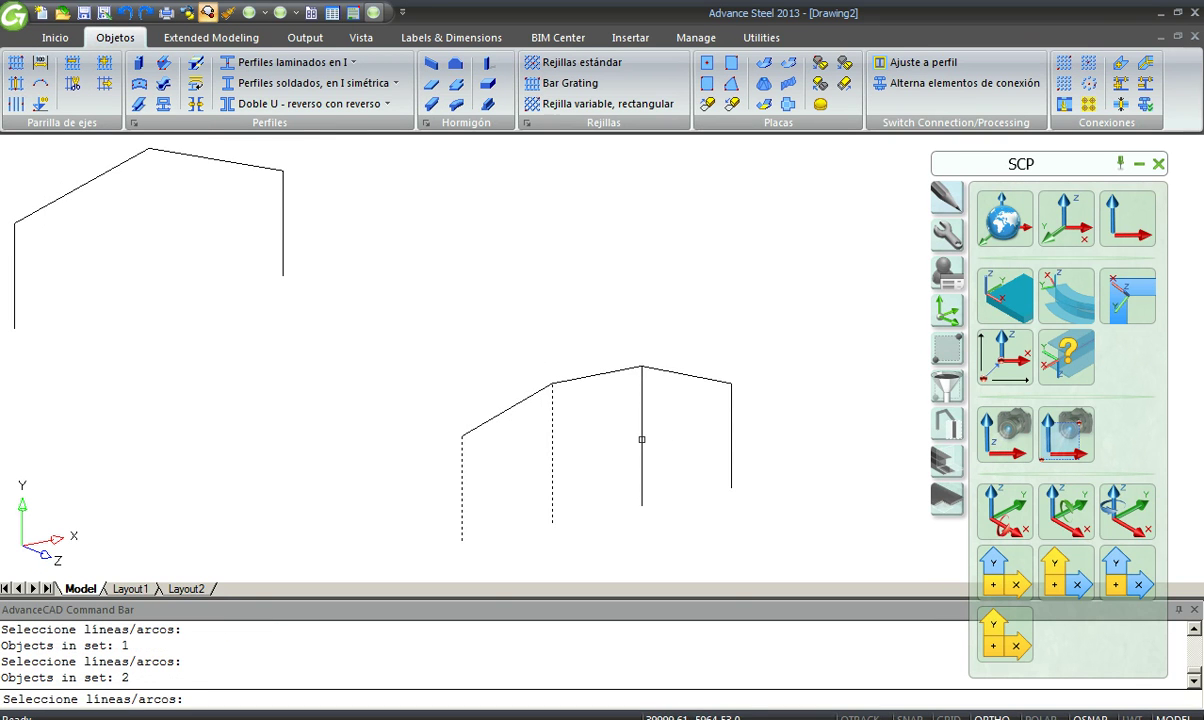
click(700, 443)
click(508, 320)
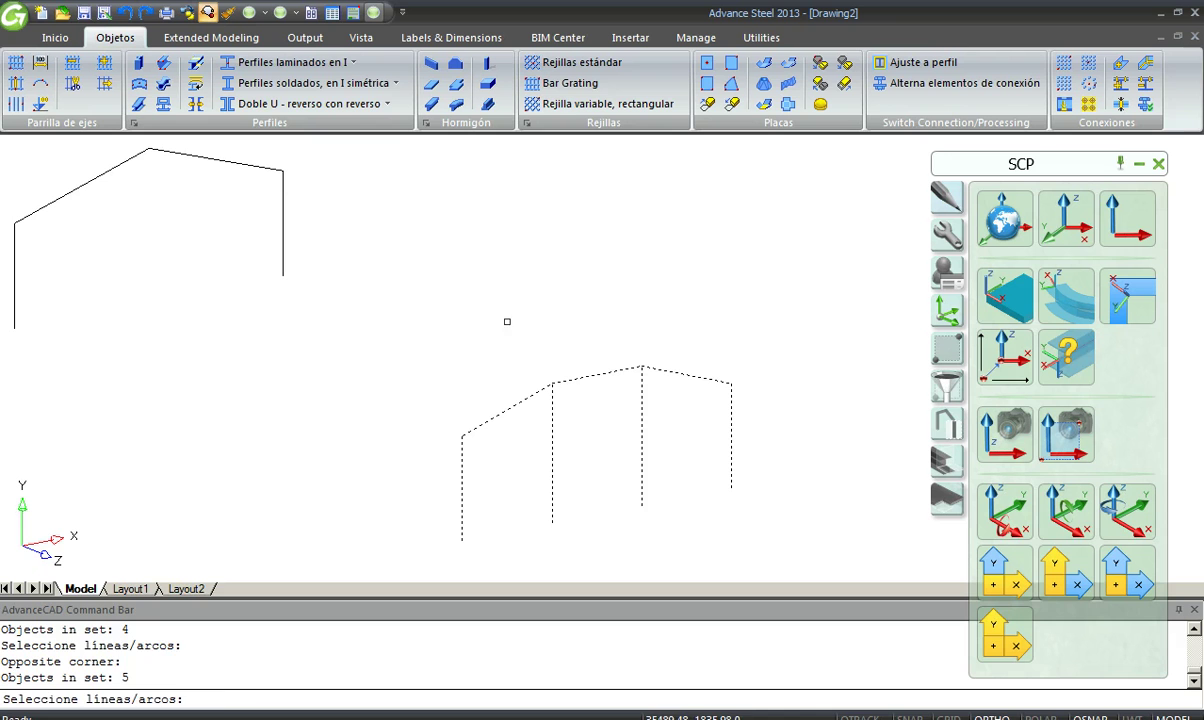
key(Return)
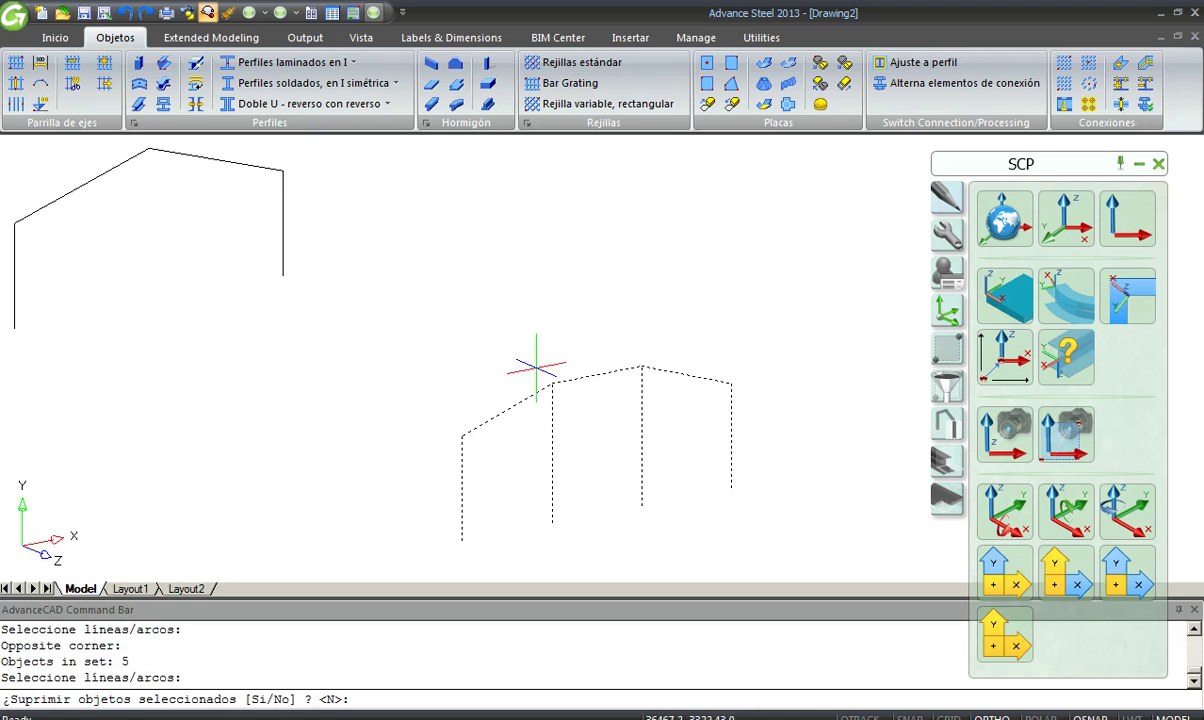
middle_drag(554, 384, 489, 284)
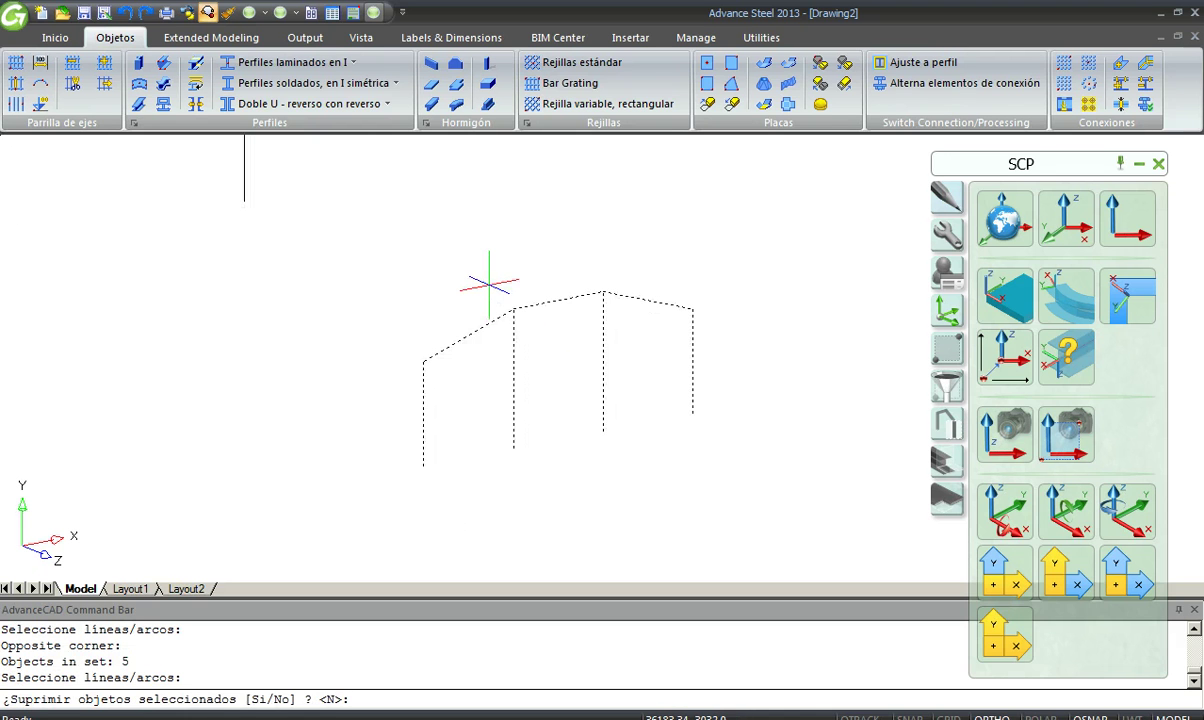
key(Return)
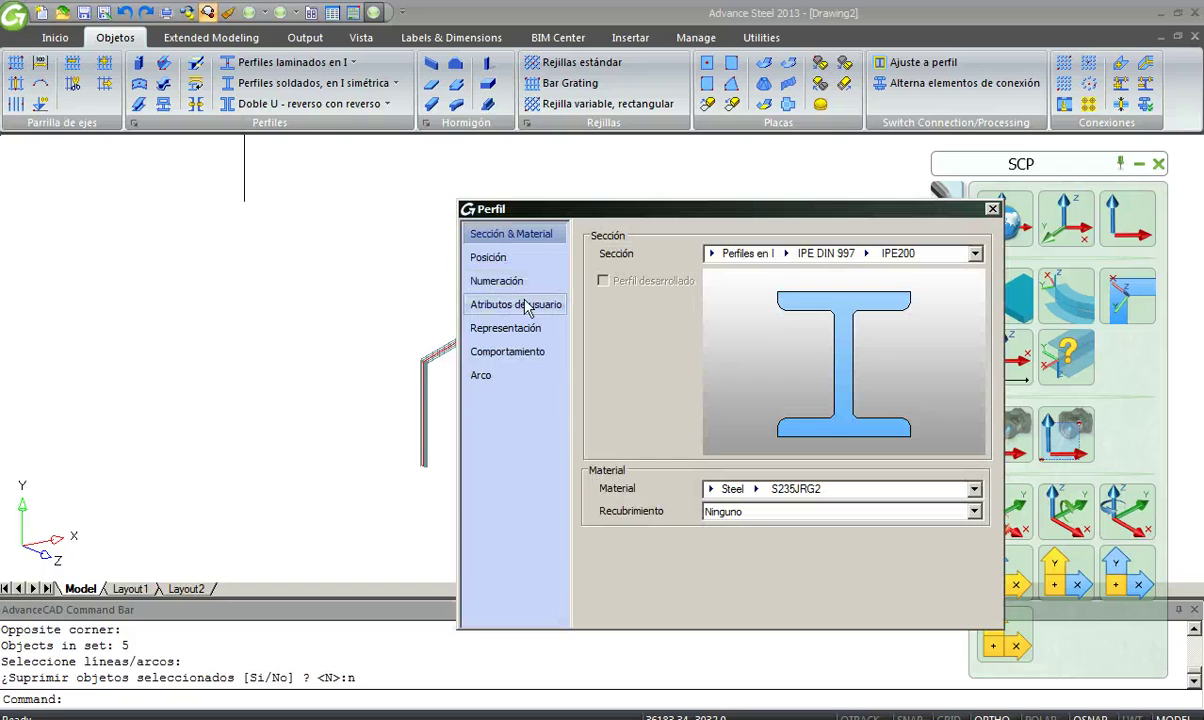
Rotate the new IPE200 beams 90 degrees in their Posición settings and close the dialog.
scroll(212, 362, up, 5)
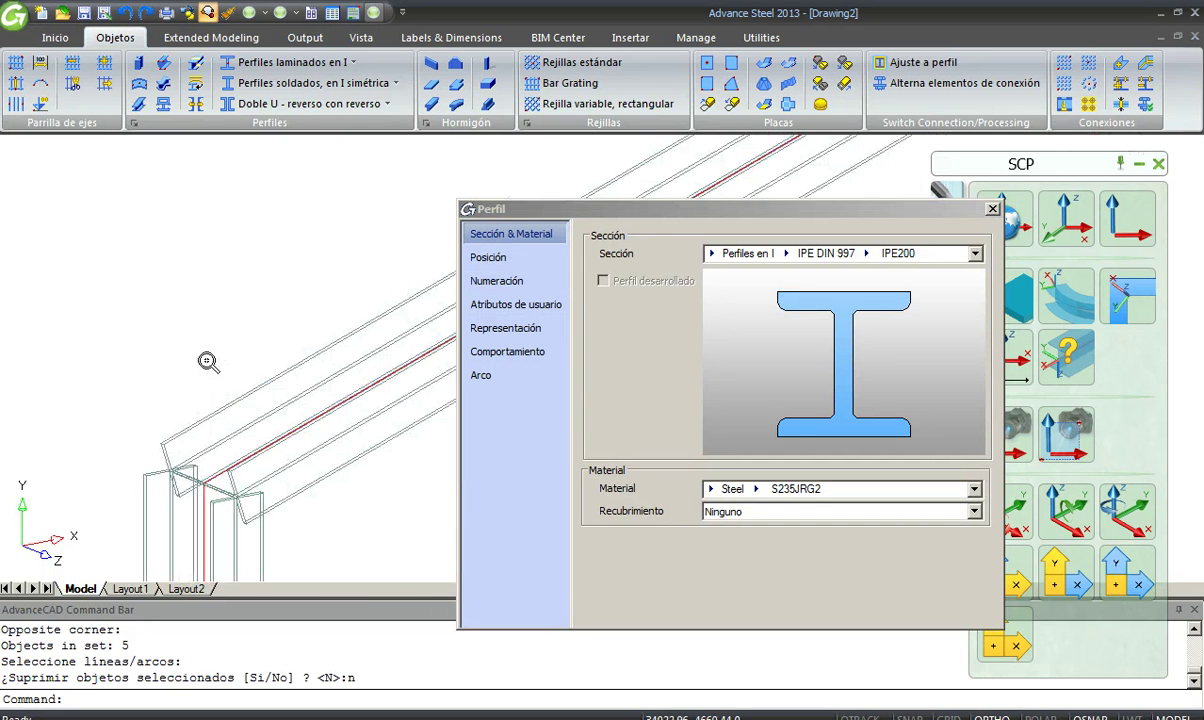
click(500, 258)
click(927, 287)
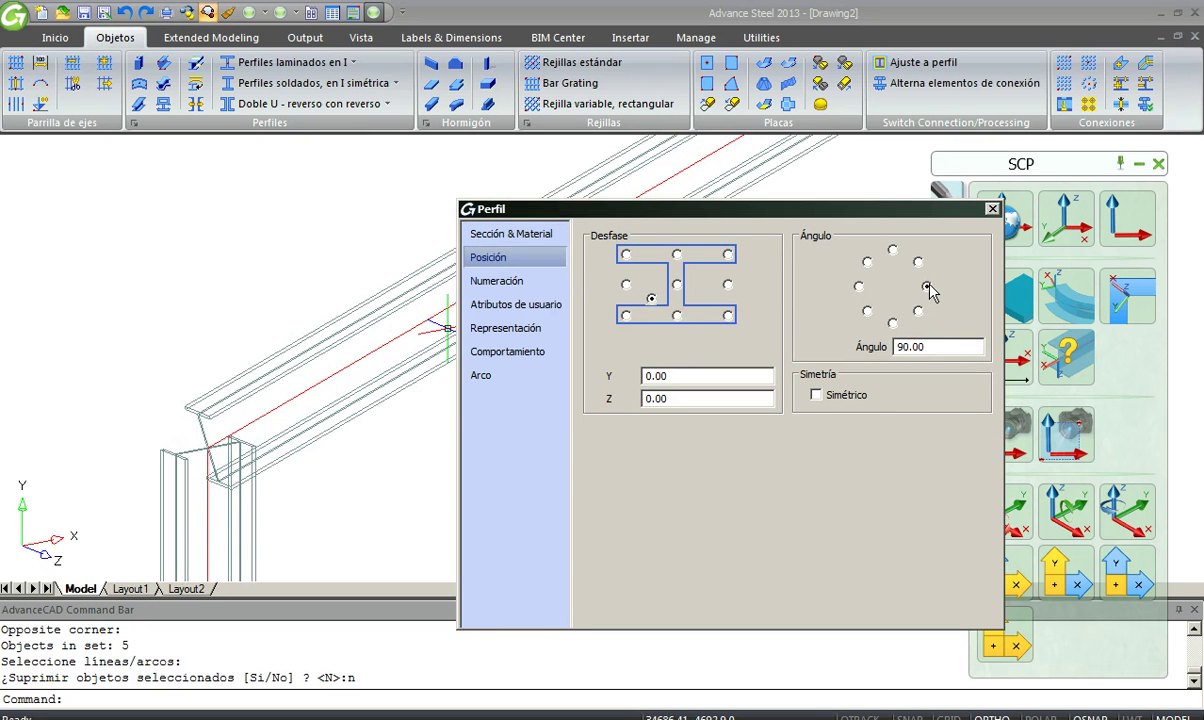
drag(894, 212, 812, 206)
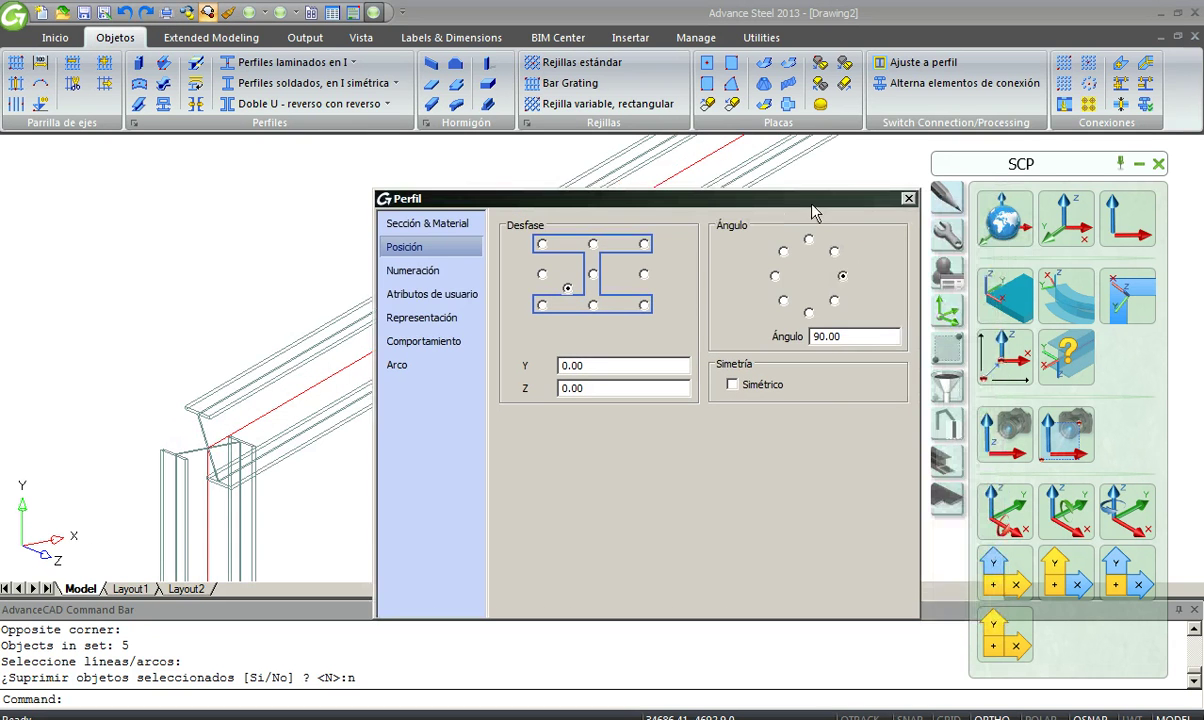
click(908, 199)
scroll(779, 309, down, 2)
middle_drag(779, 309, 612, 370)
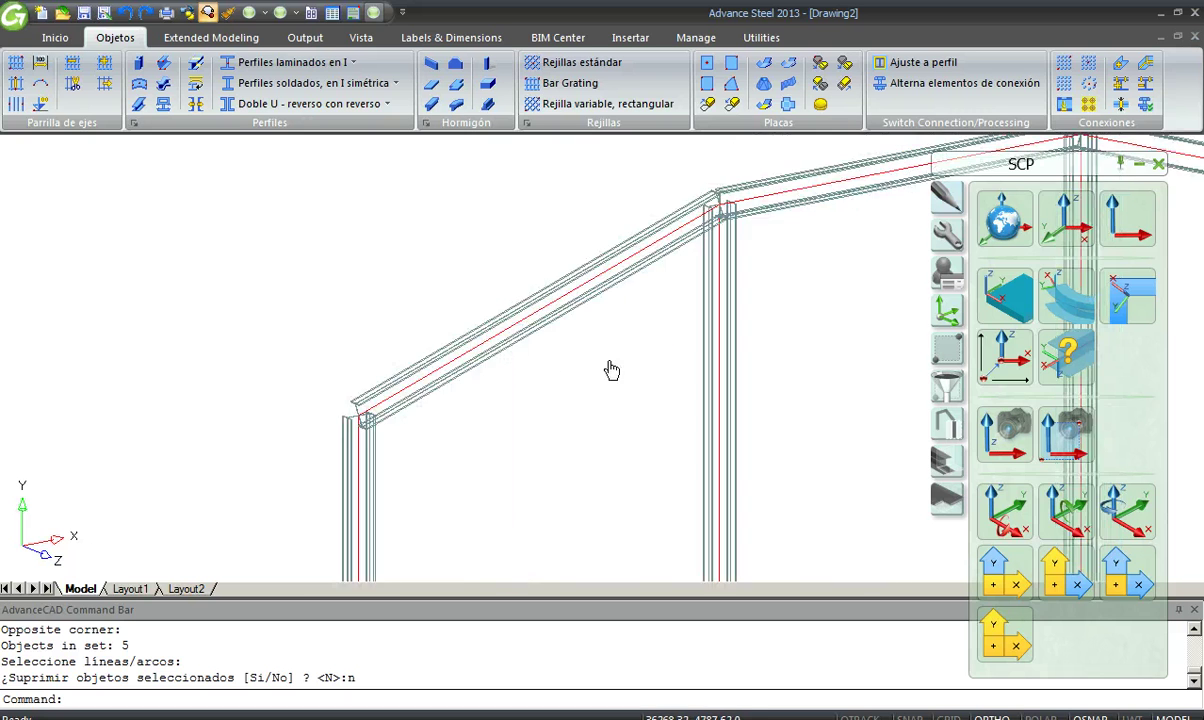
scroll(807, 325, down, 2)
shift+middle_drag(807, 325, 598, 288)
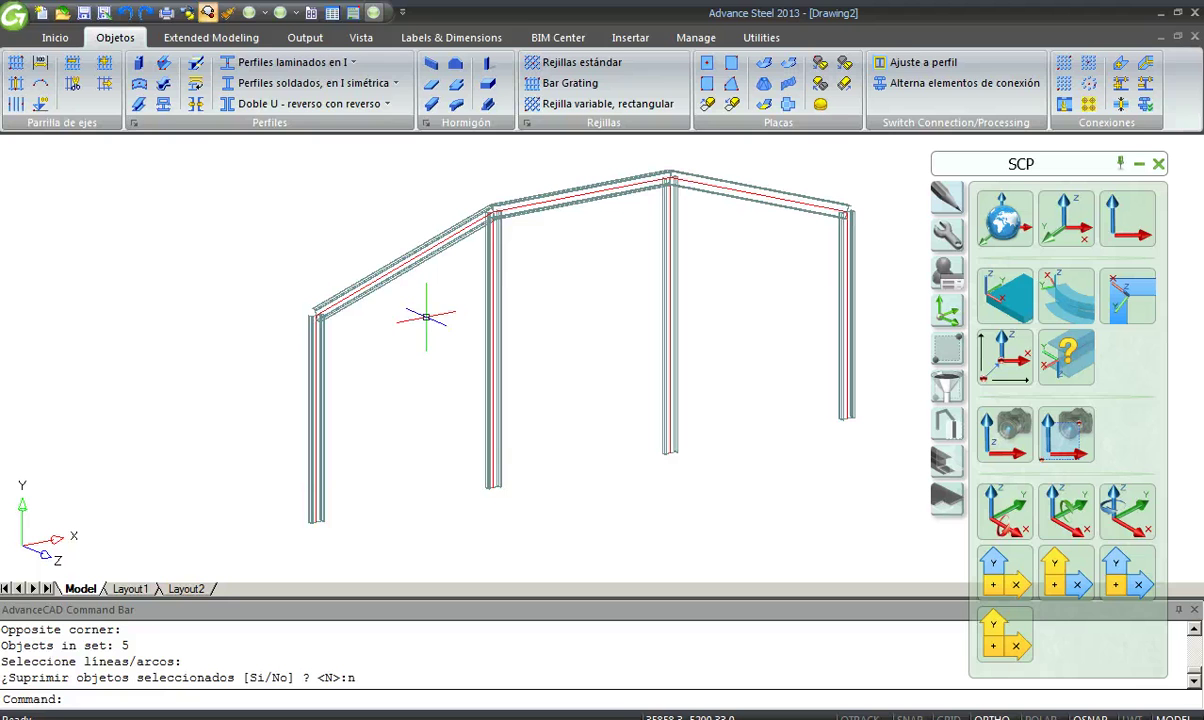
Choose Codo de pórtico atornillado, con cartela from the connection catalog and apply it.
click(190, 44)
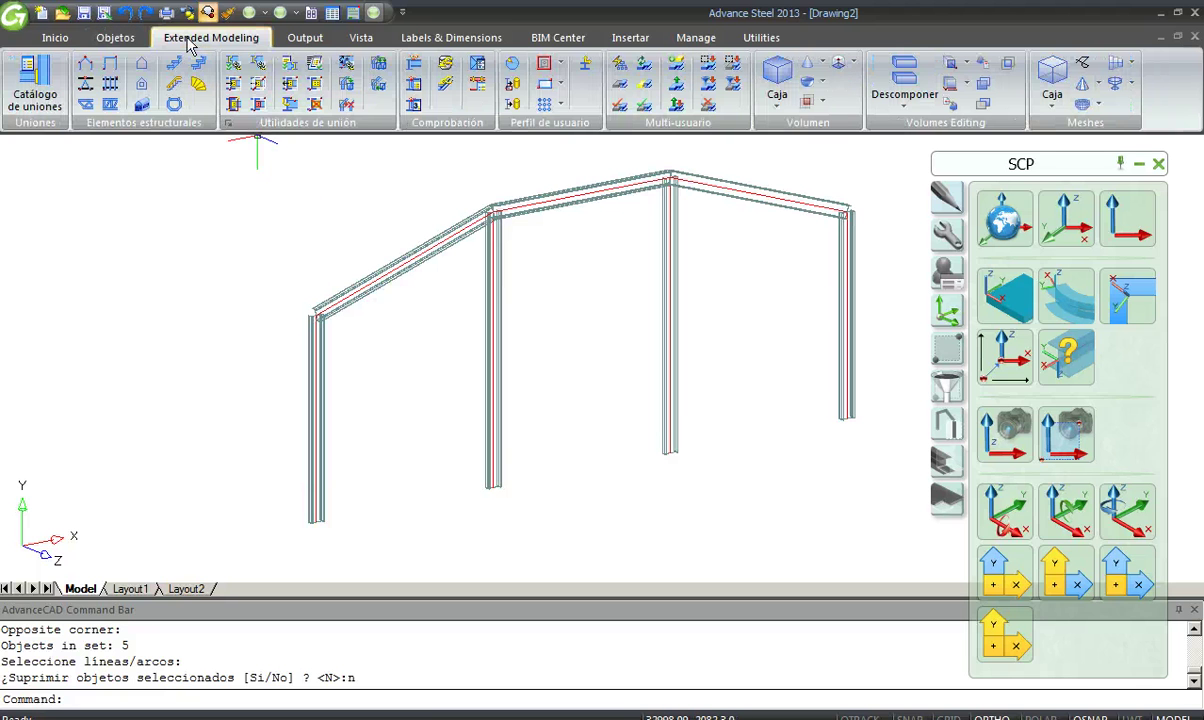
click(40, 85)
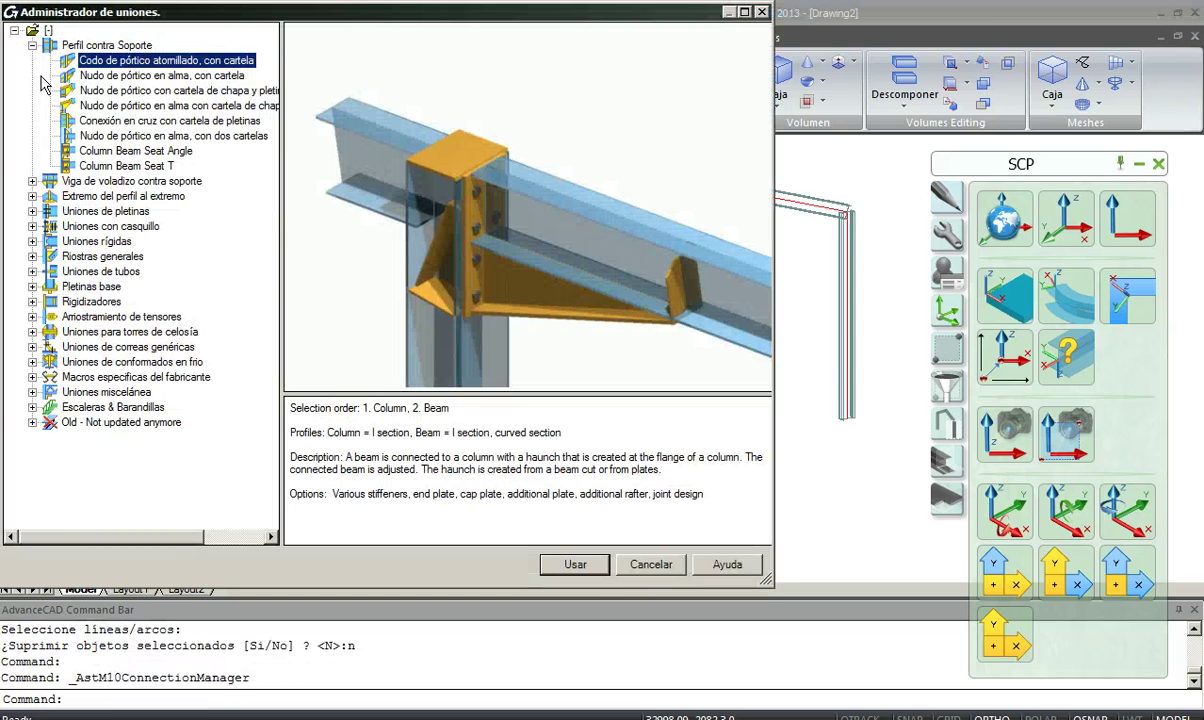
drag(104, 16, 292, 56)
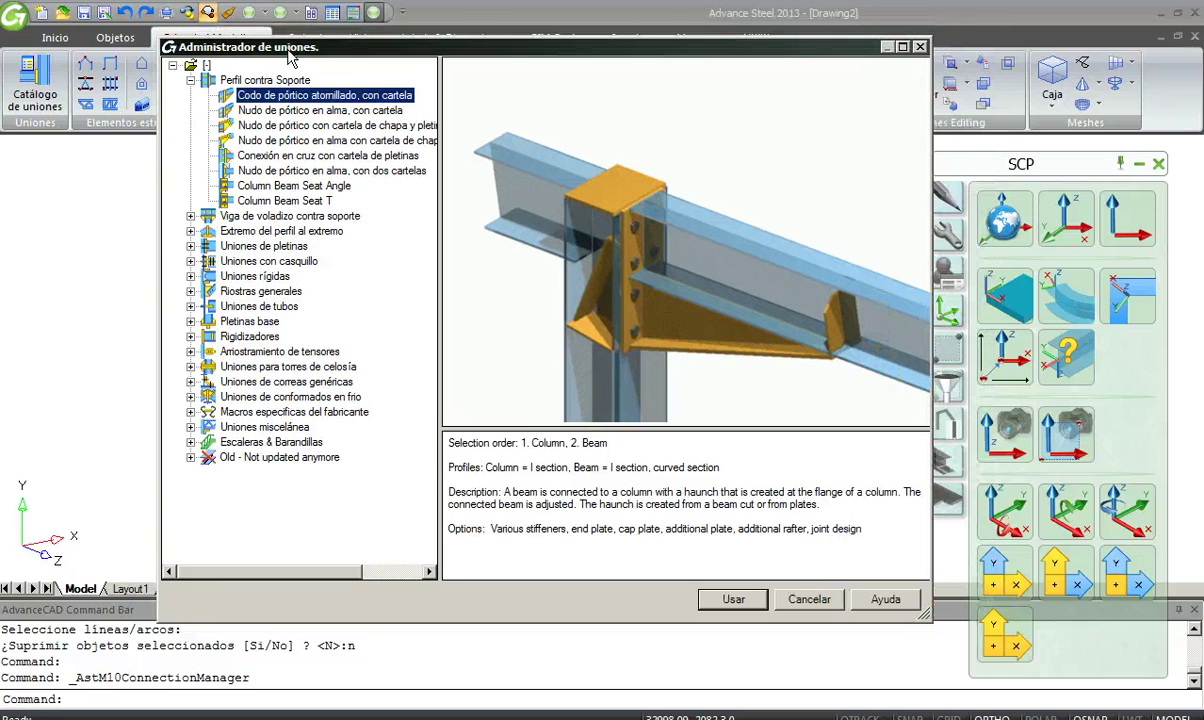
click(191, 82)
click(191, 82)
click(273, 98)
click(733, 599)
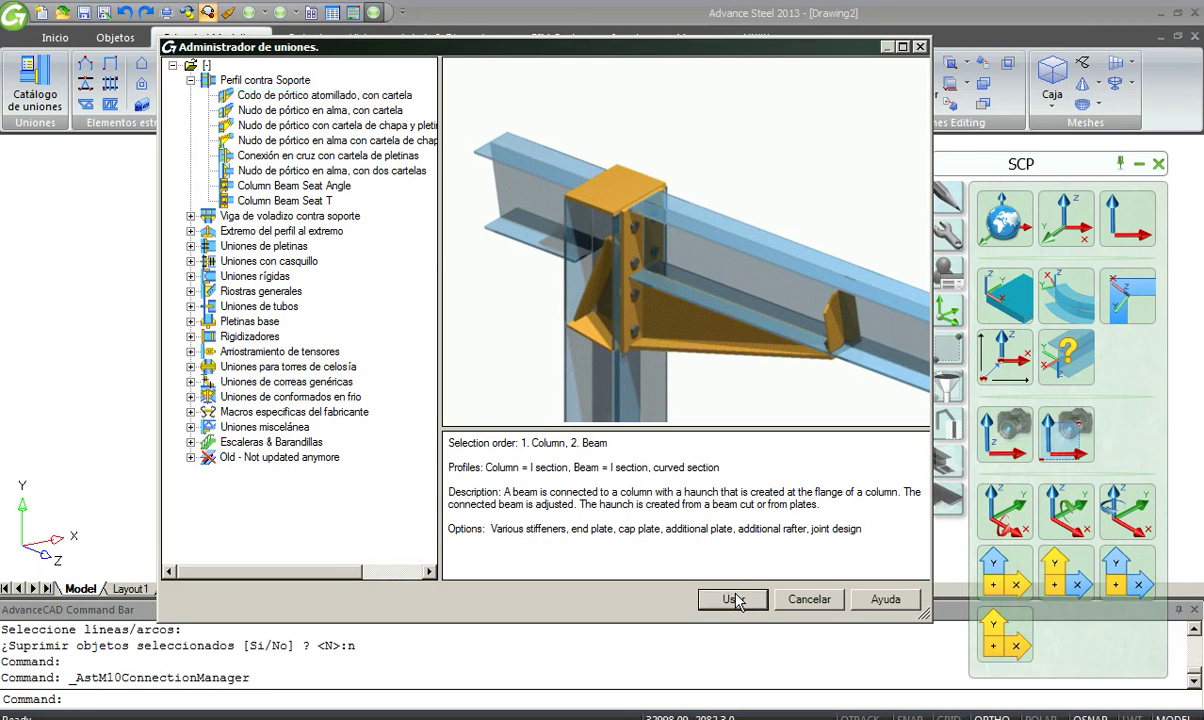
Attach the knee joint to the left column and the left rafter.
click(316, 362)
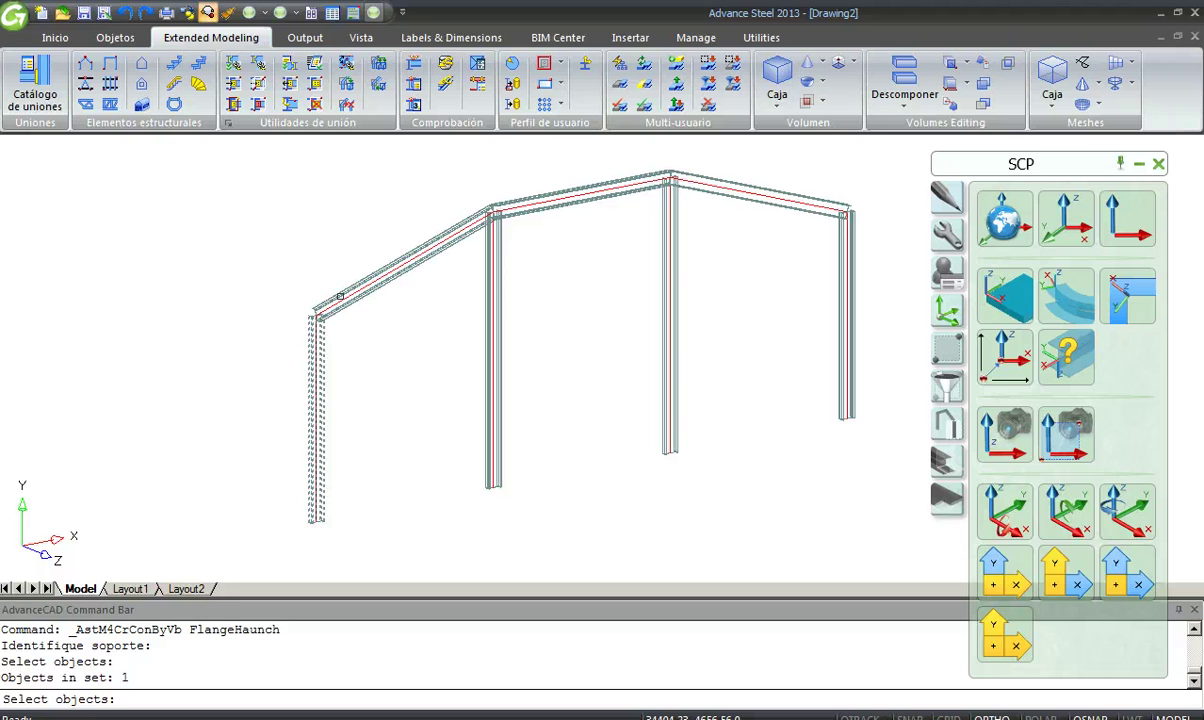
click(348, 297)
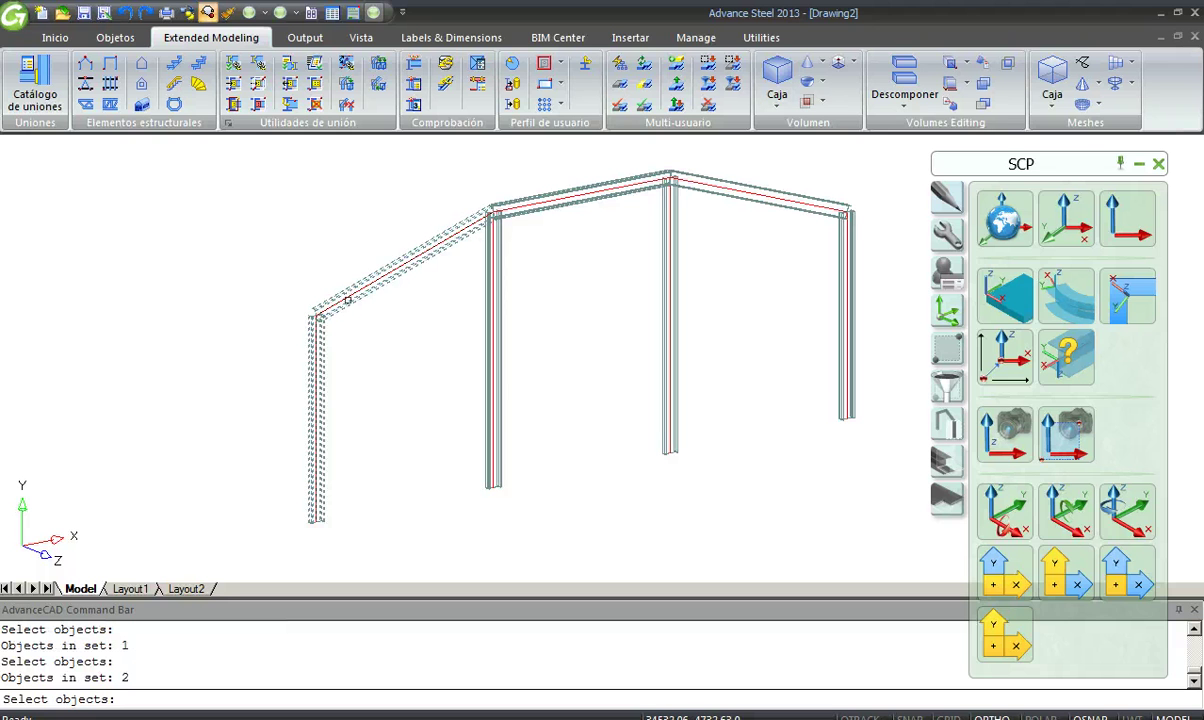
shift+click(348, 299)
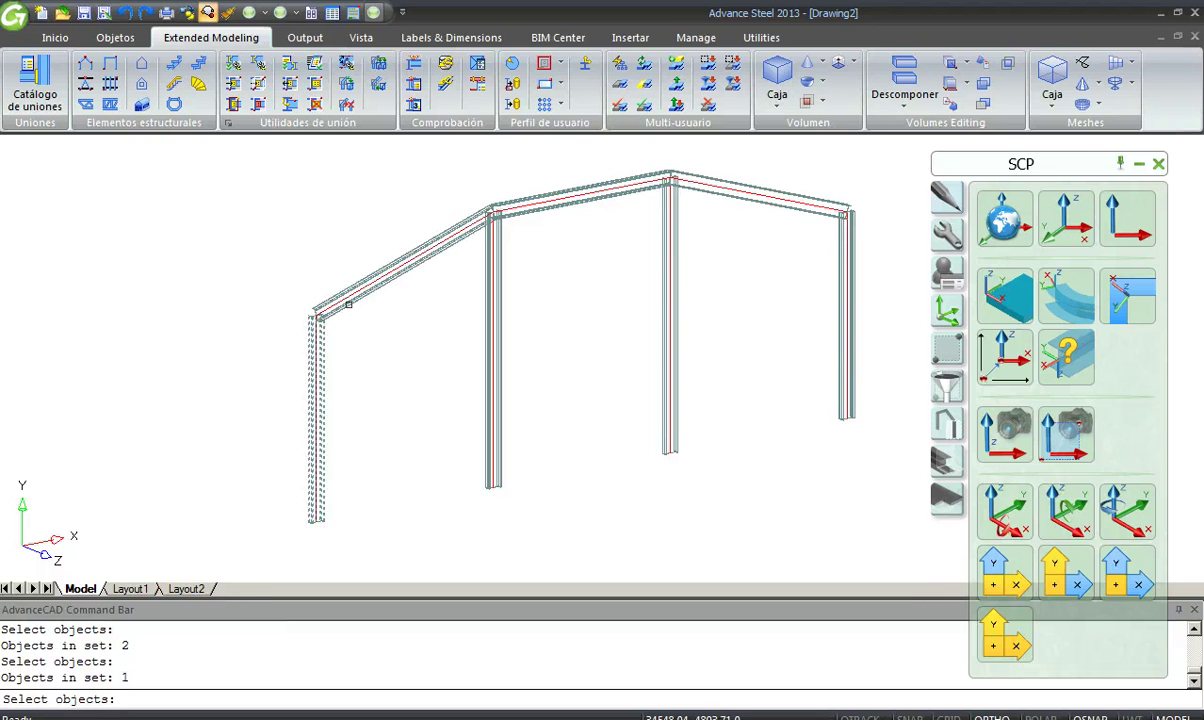
key(Return)
key(Return)
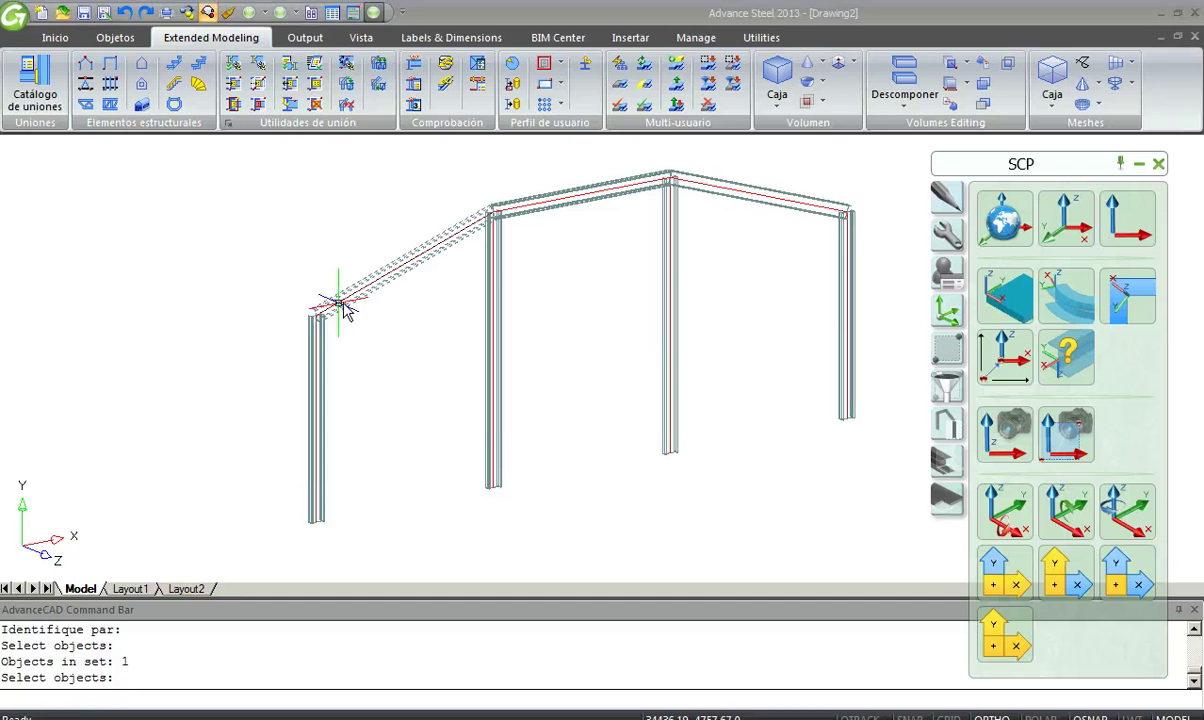
key(Return)
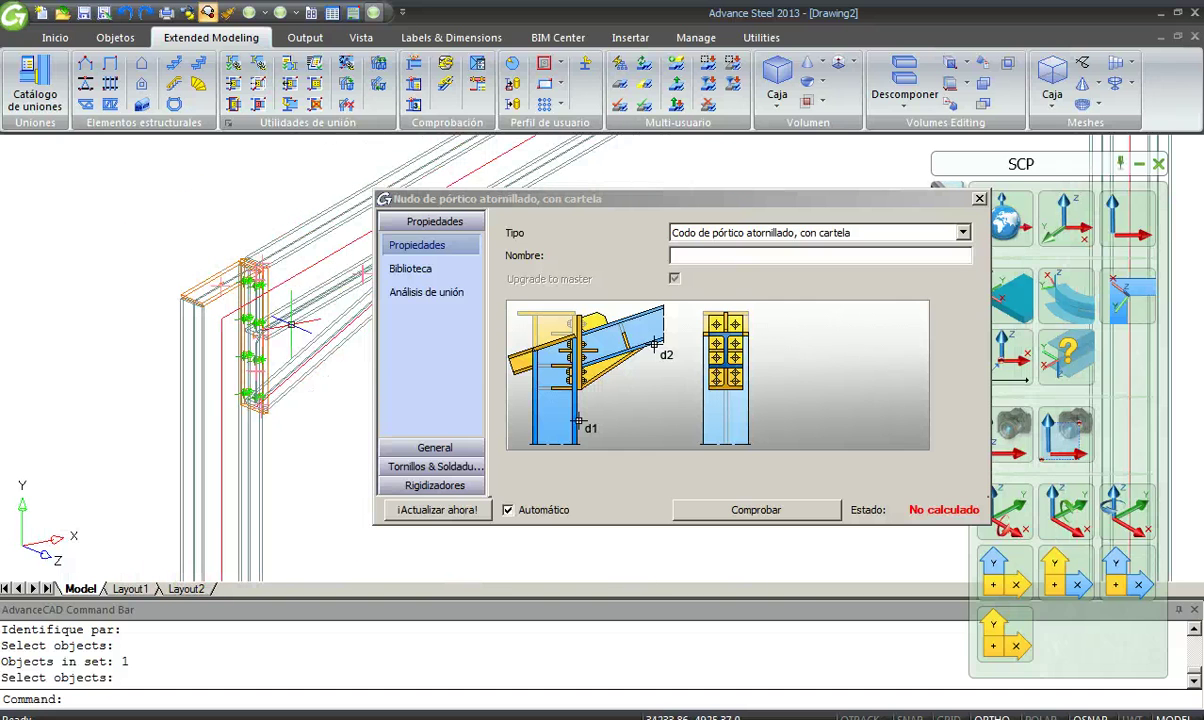
Review the haunch joint's general and Tornillos & Soldadura settings, then close the dialog.
click(510, 210)
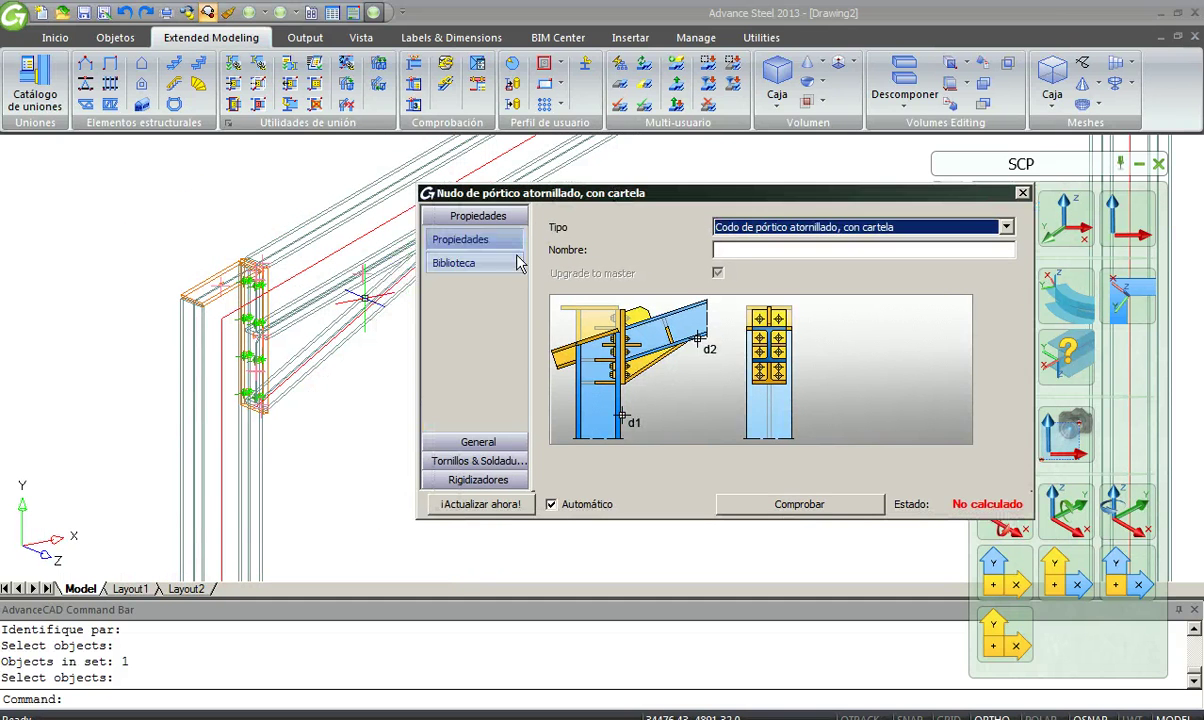
click(476, 443)
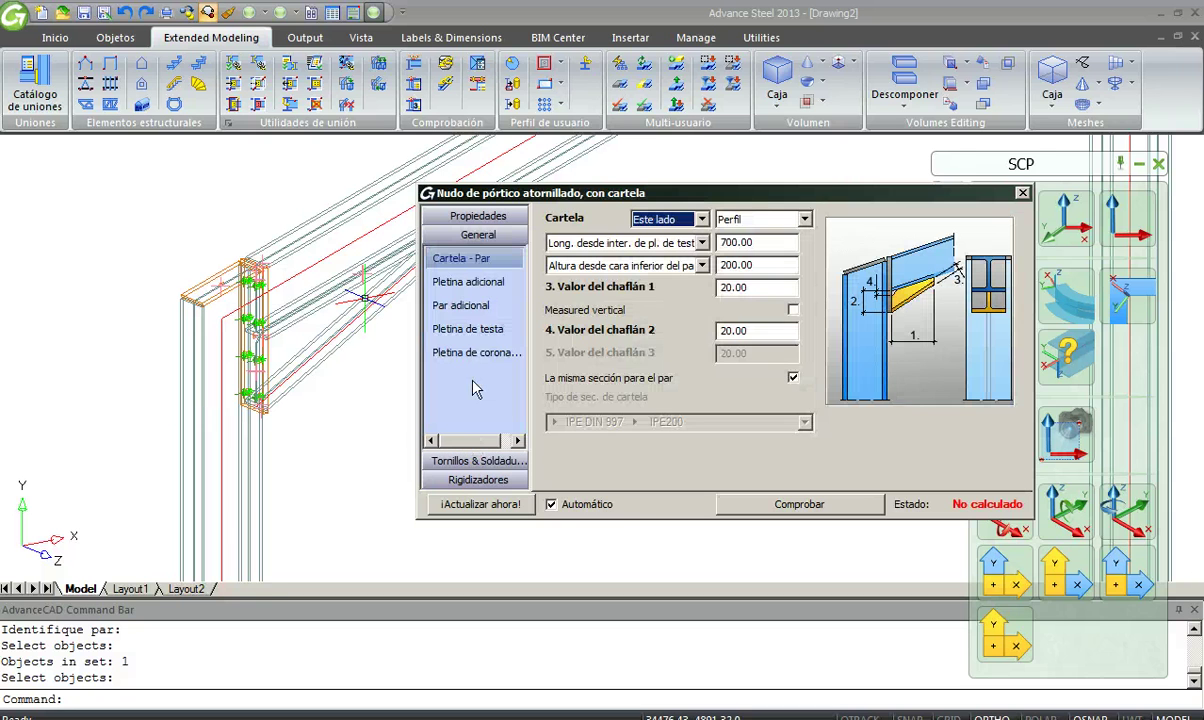
click(472, 461)
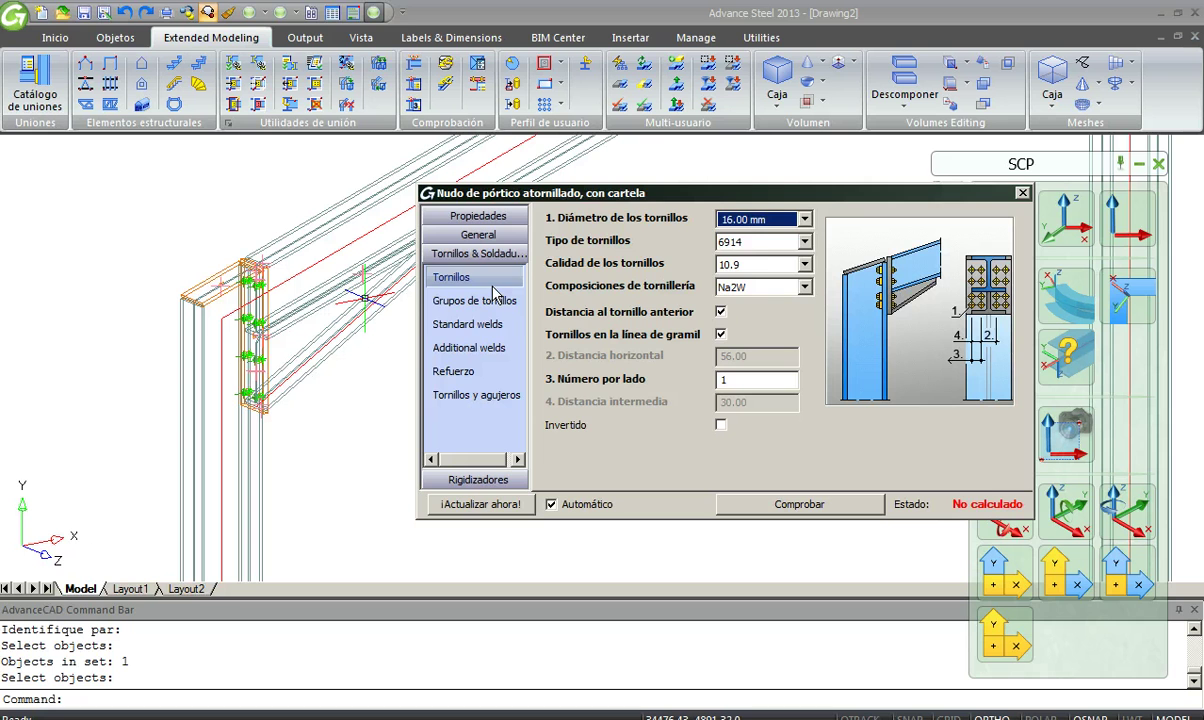
click(1021, 194)
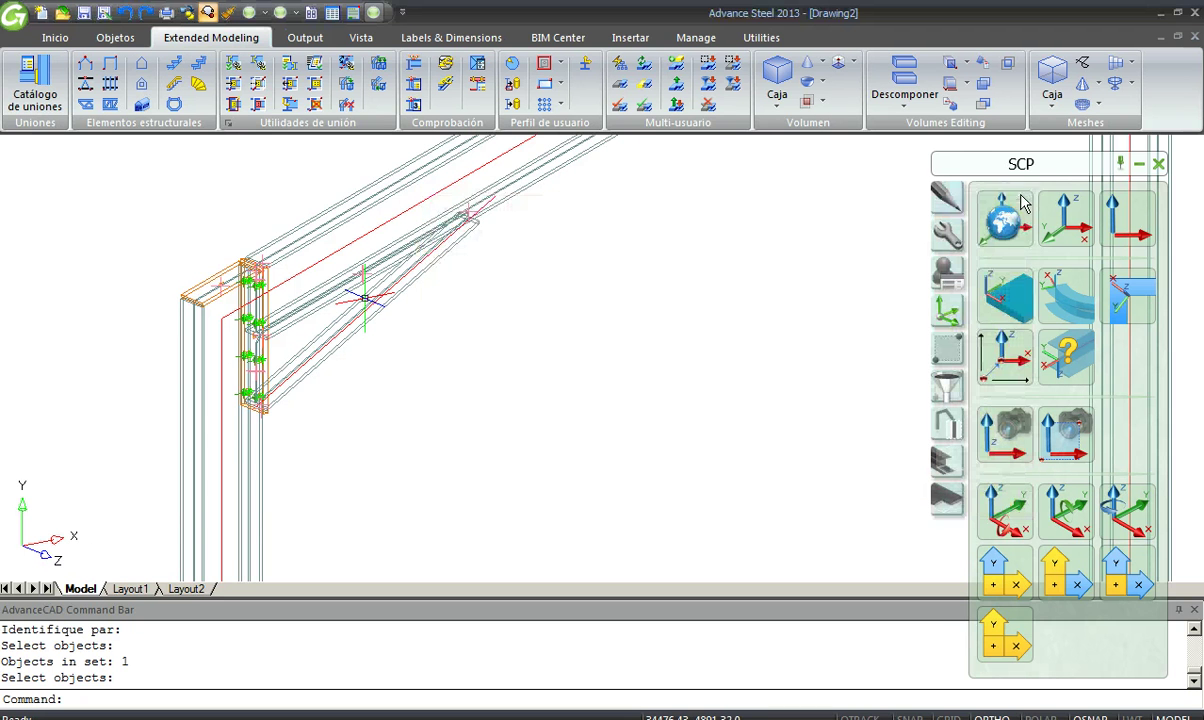
Open the haunch's Propiedades de uniones Advance from its context menu, then close it.
scroll(269, 322, up, 1)
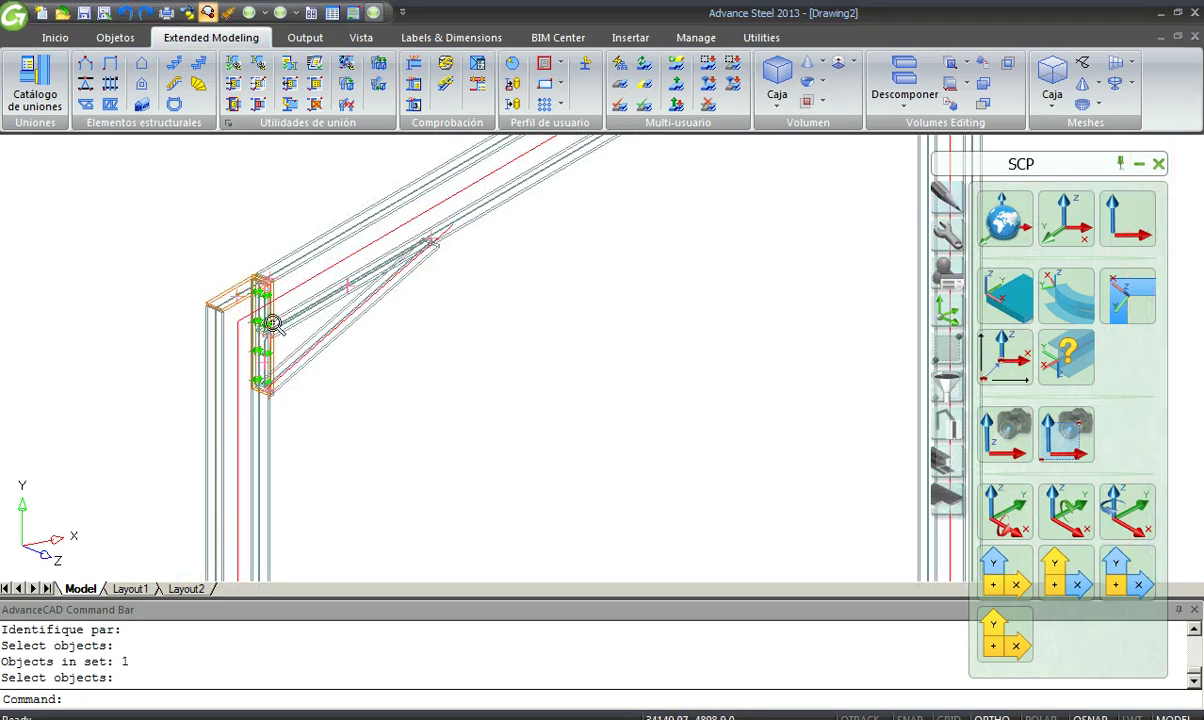
scroll(309, 350, up, 1)
click(304, 355)
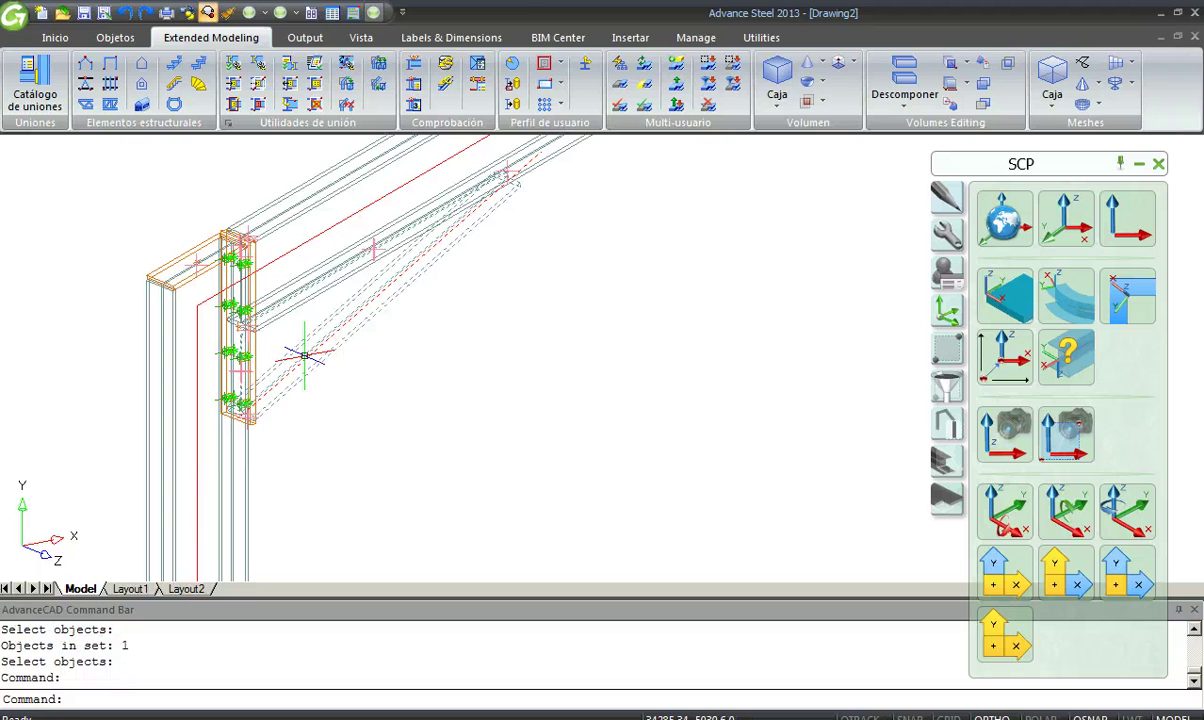
right_click(304, 355)
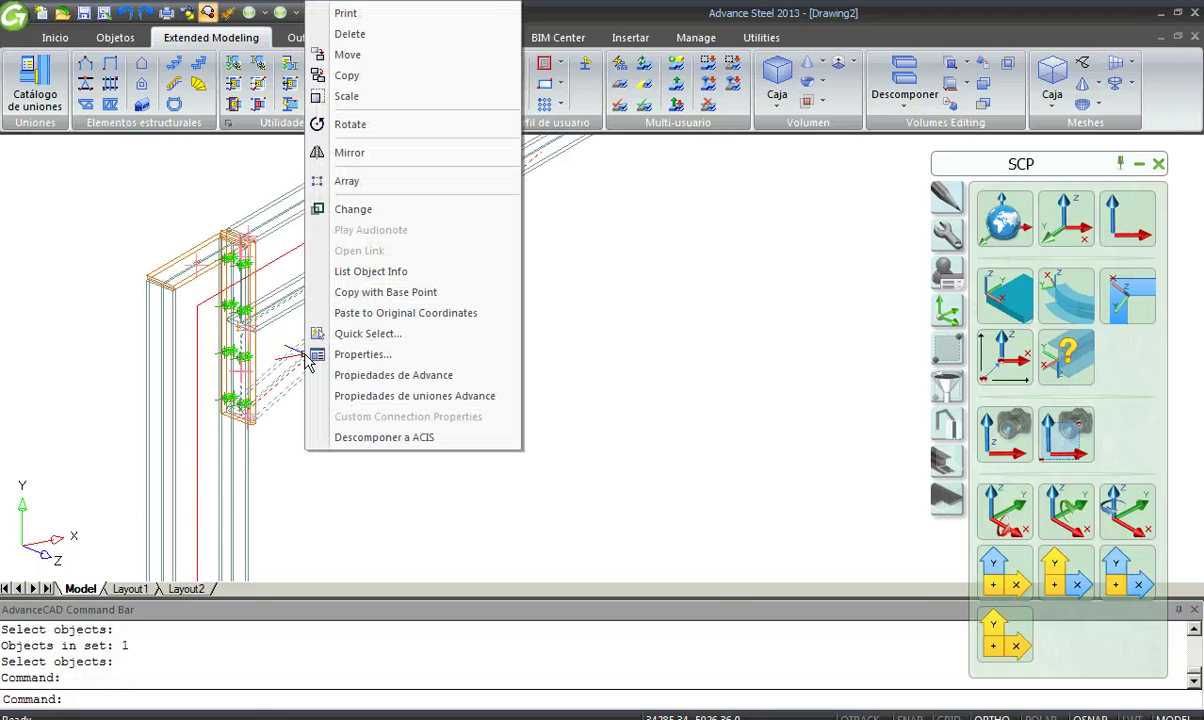
click(370, 396)
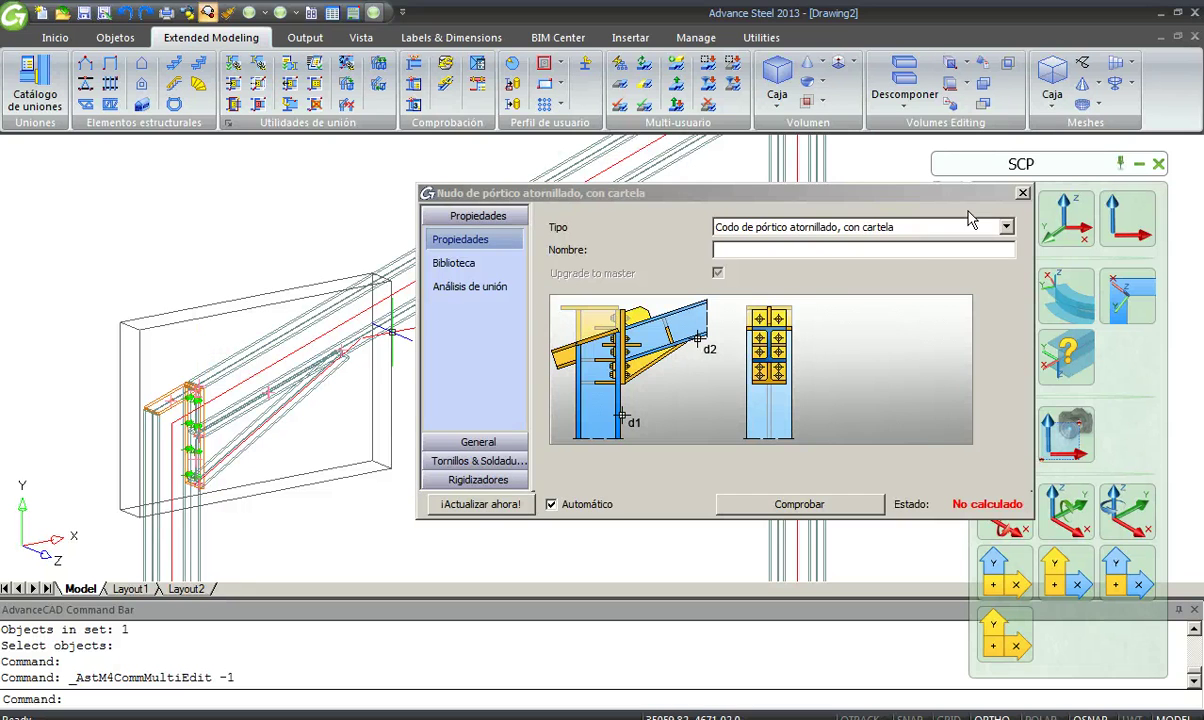
click(1022, 193)
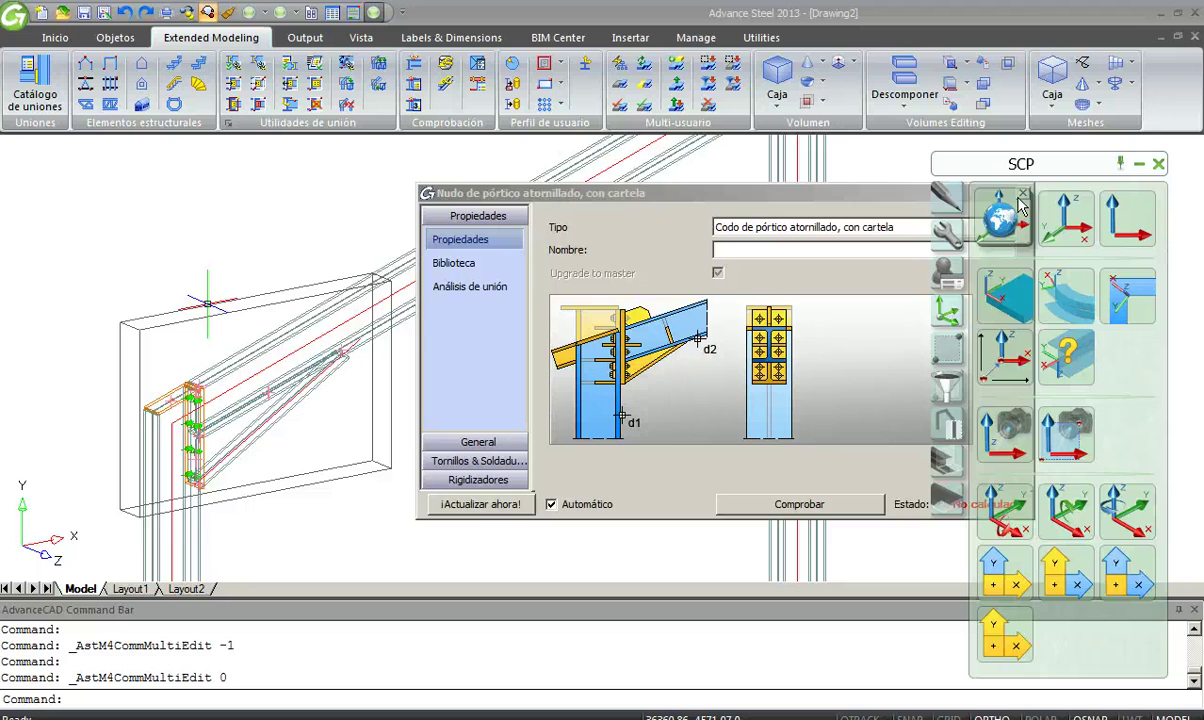
drag(1030, 190, 585, 216)
click(582, 216)
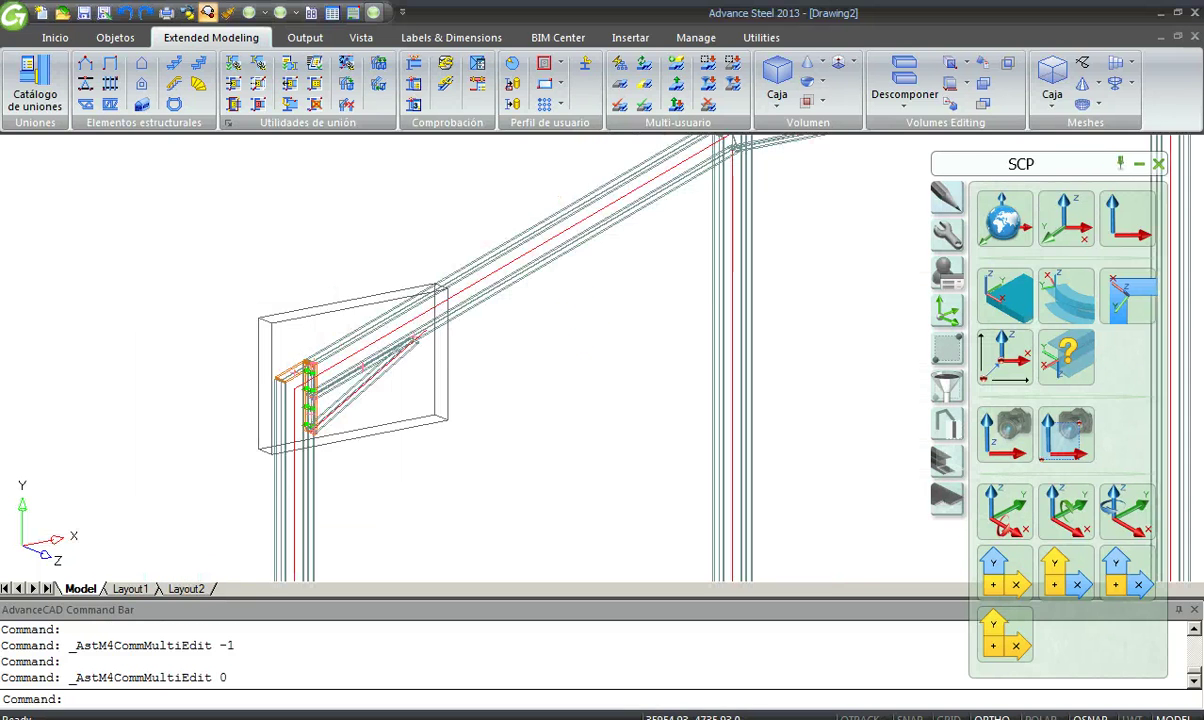
Select Soporte medio de fachada under Viga de voladizo contra soporte in the connection catalog.
scroll(520, 265, up, 3)
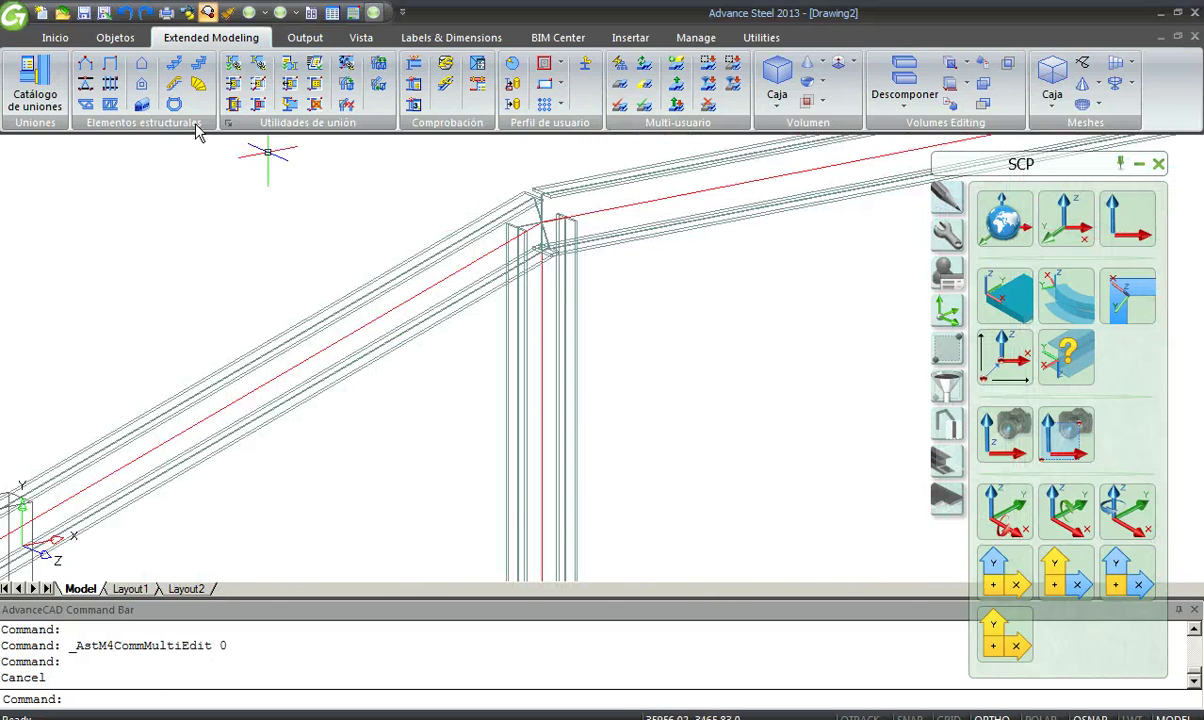
click(33, 96)
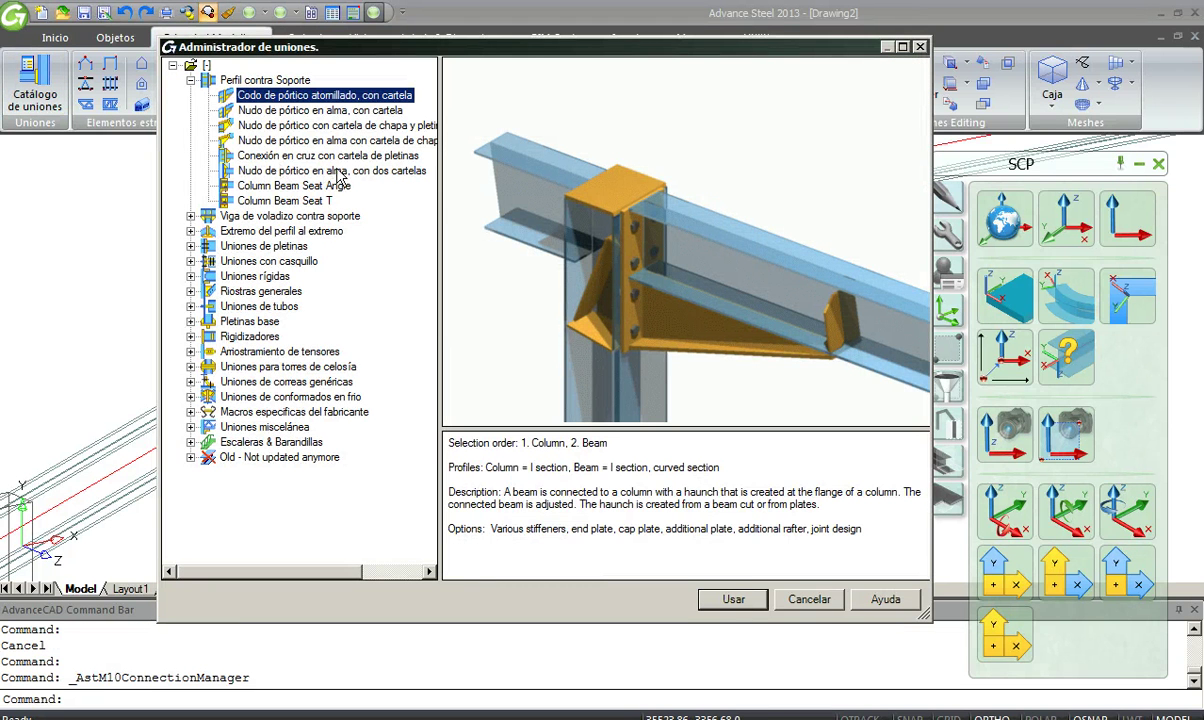
key(Left)
key(Left)
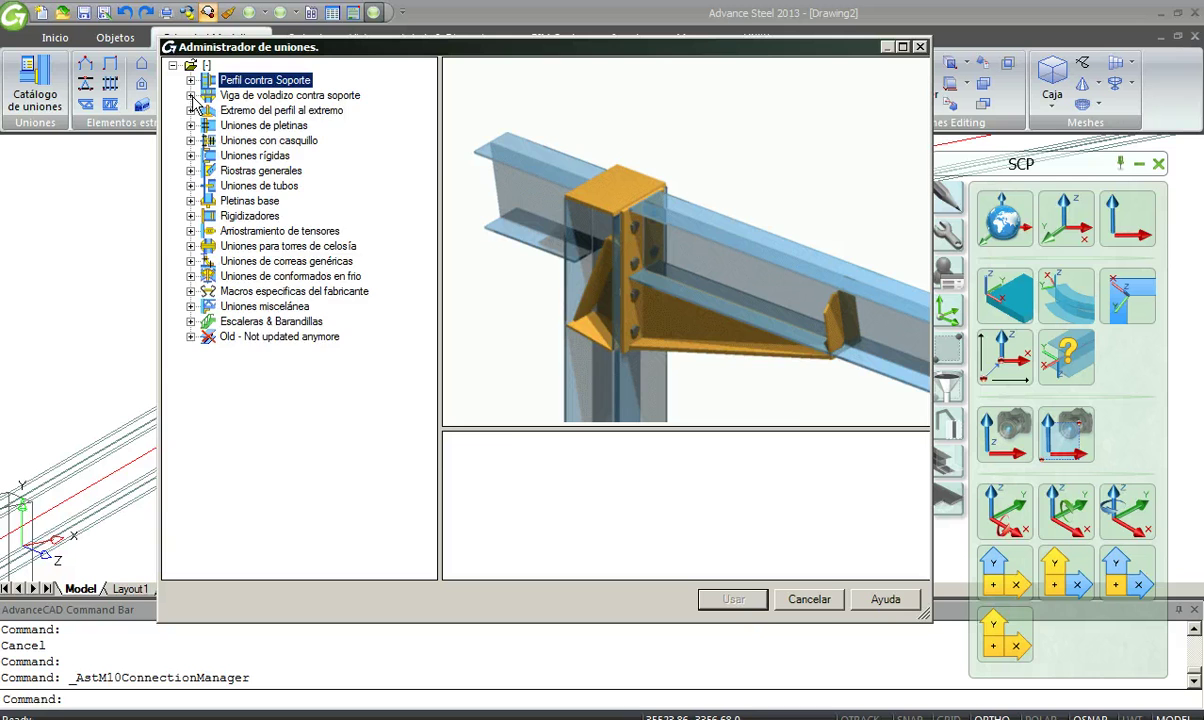
click(190, 95)
click(245, 110)
click(257, 128)
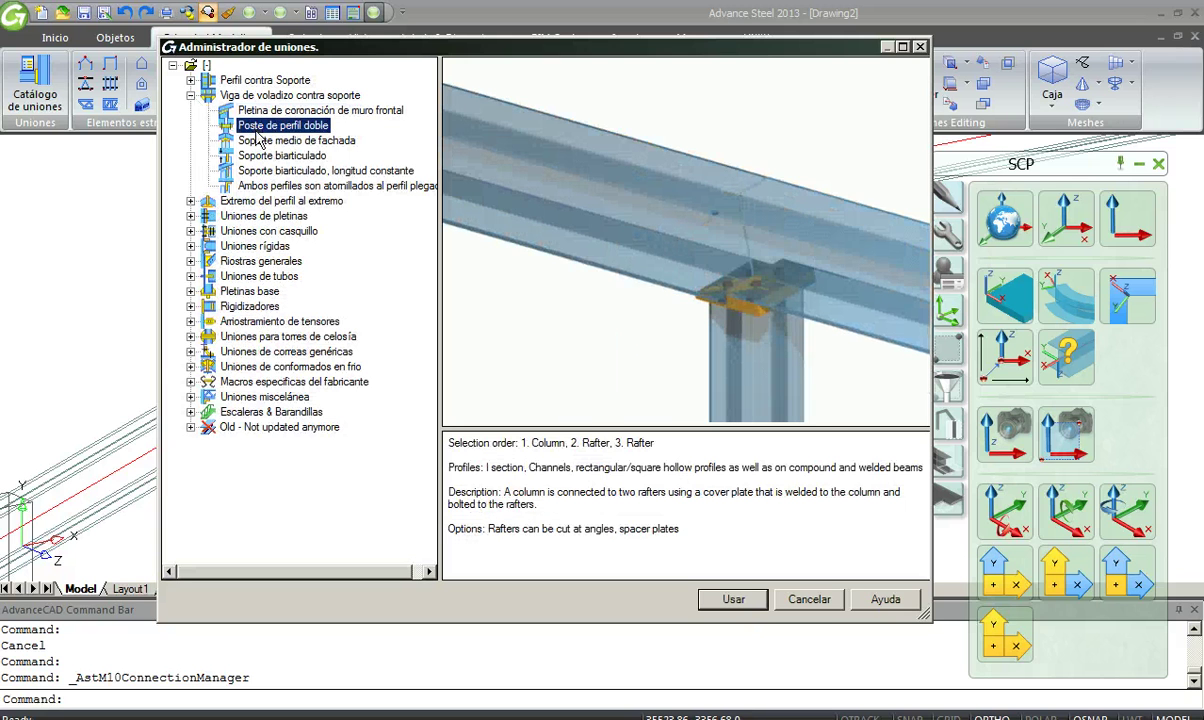
click(257, 140)
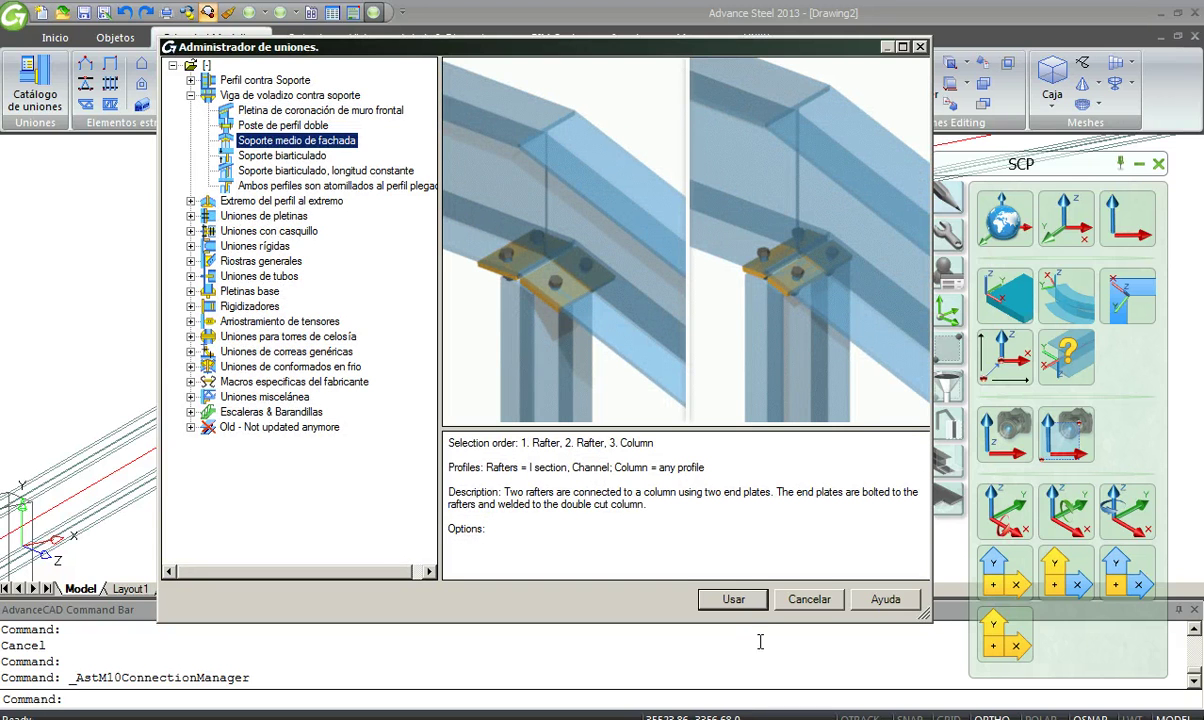
Try placing it on two members, cancel with Esc, and reopen the catalog.
click(752, 605)
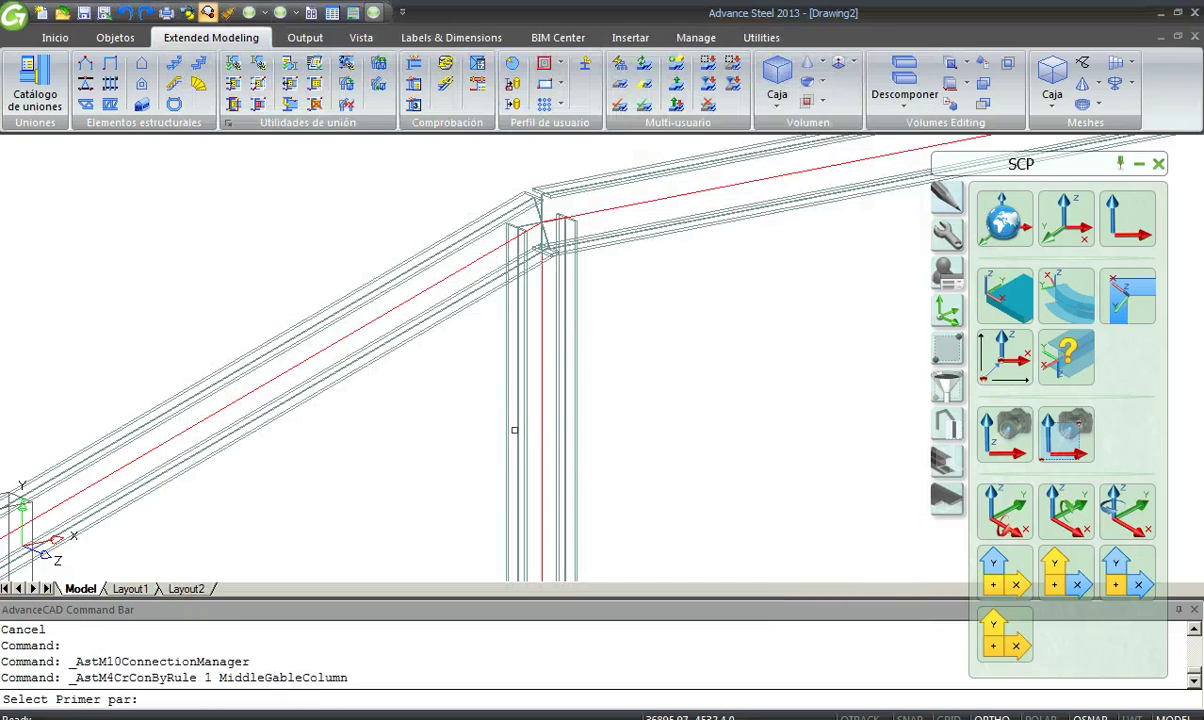
click(527, 416)
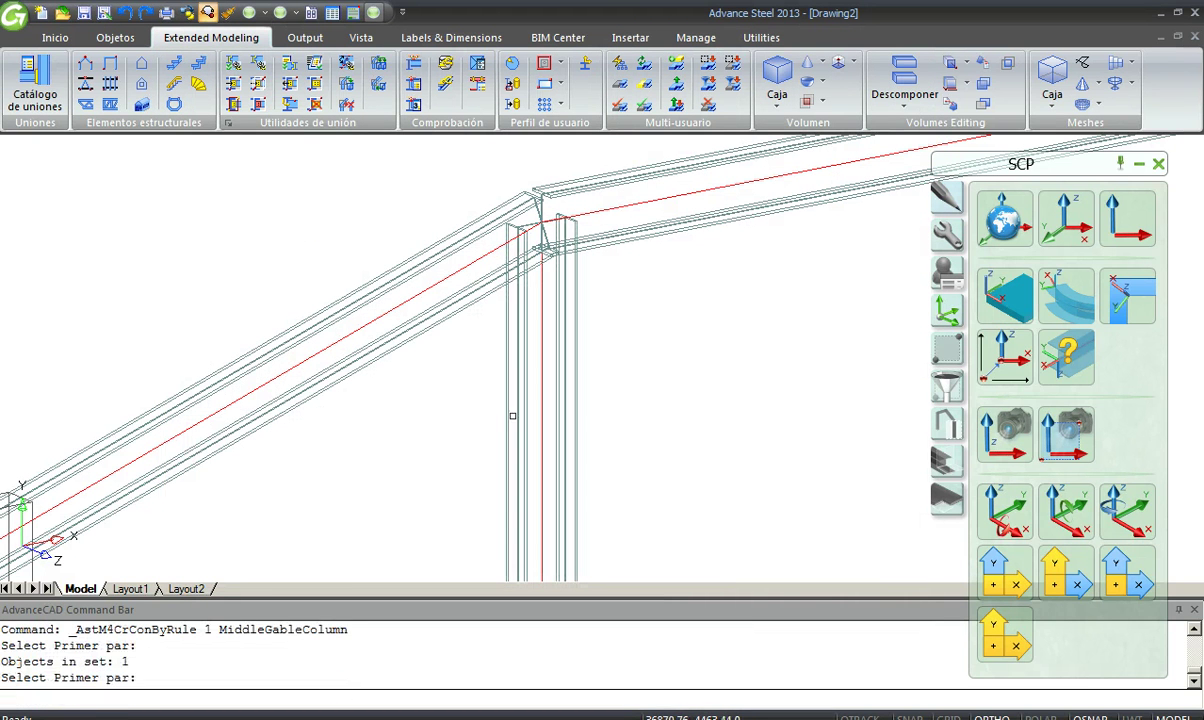
key(Return)
click(438, 316)
key(Return)
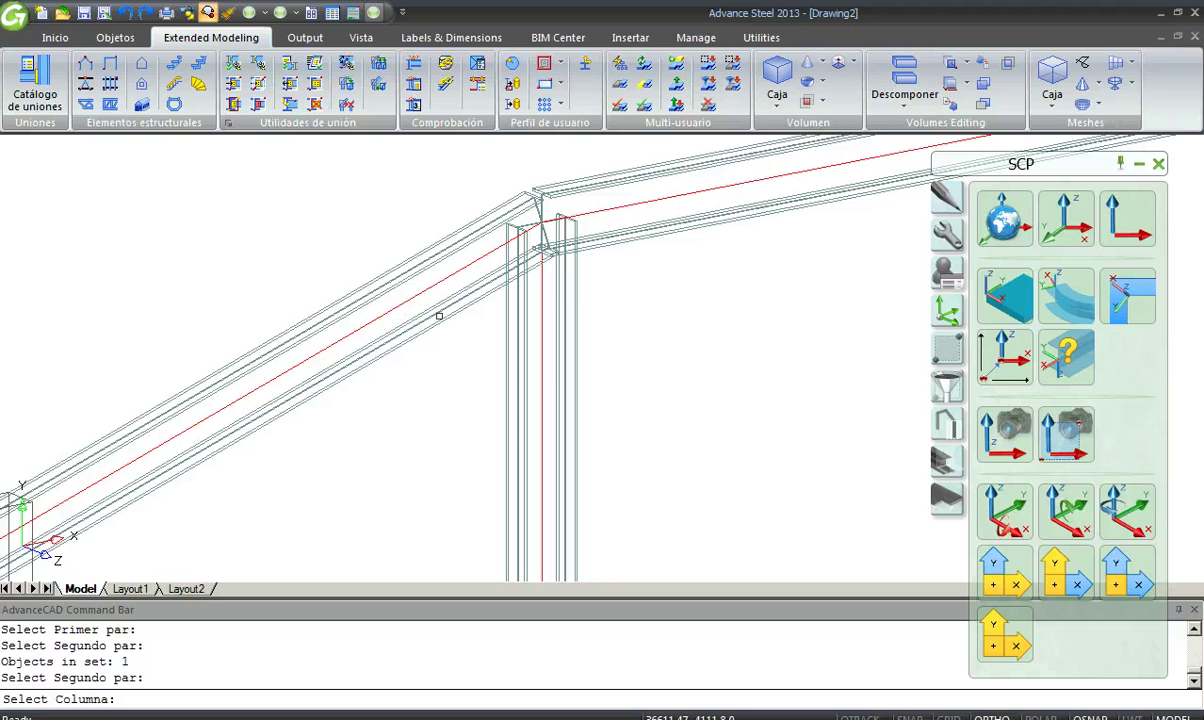
key(Escape)
key(Escape)
key(Escape)
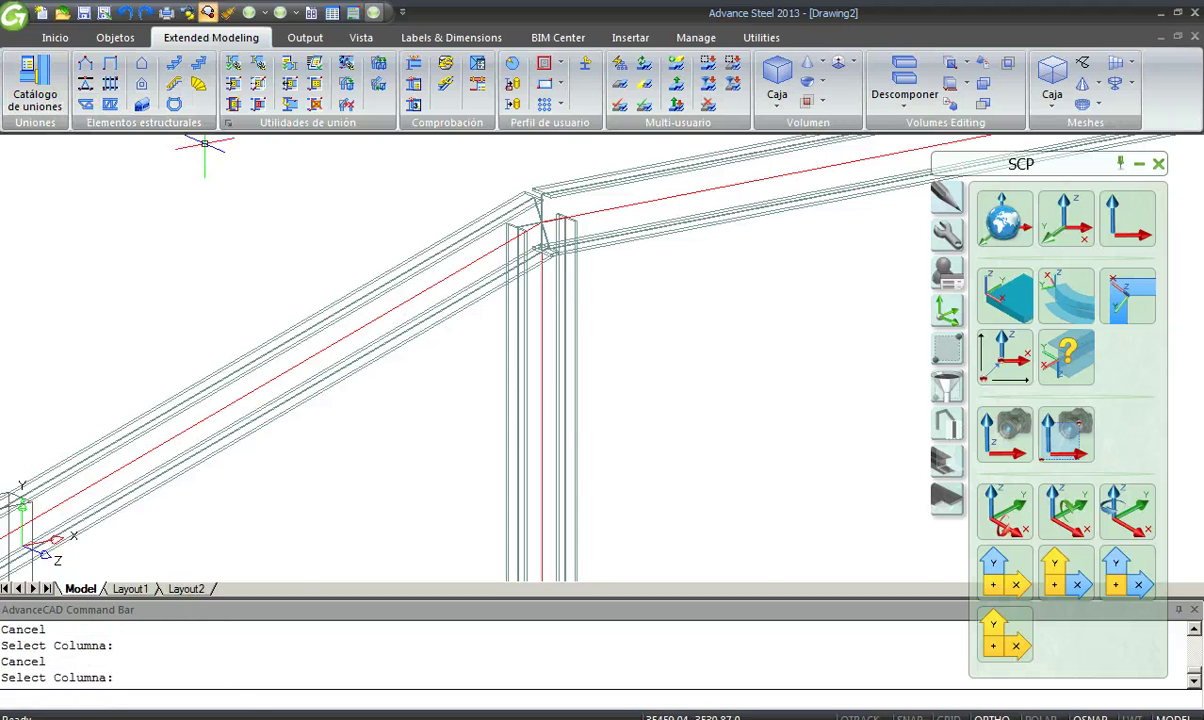
click(35, 85)
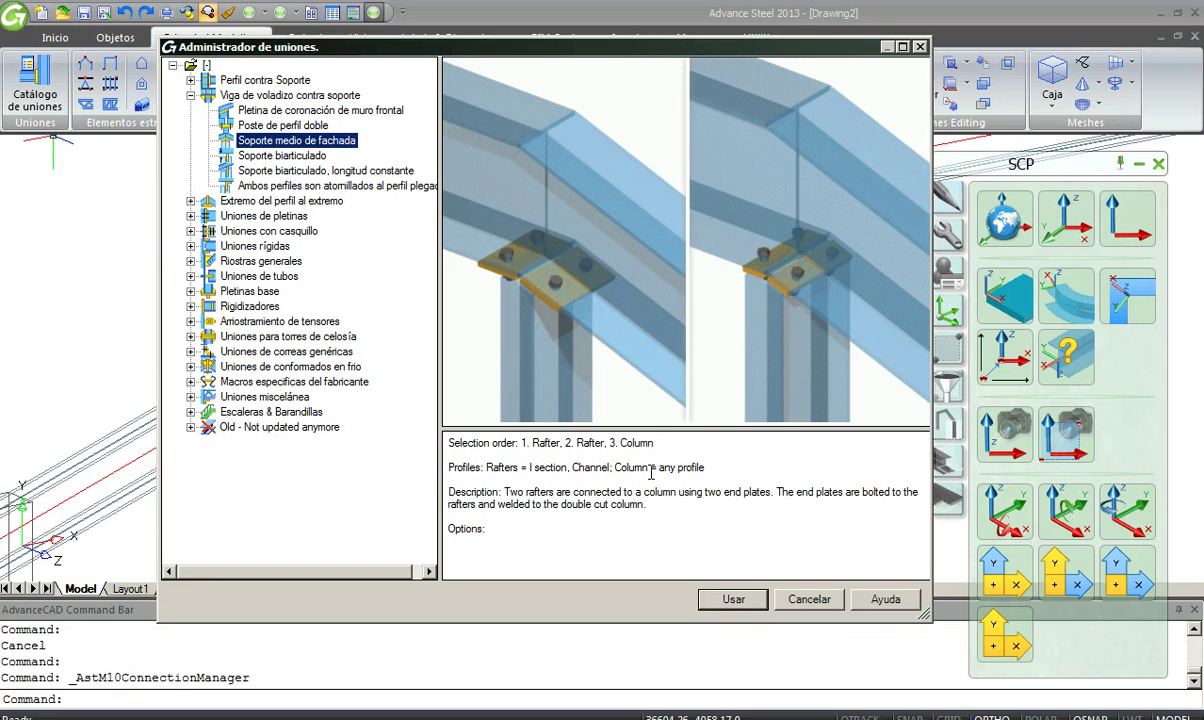
Apply Soporte medio de fachada to the left rafter, right rafter and apex column, then close its settings.
click(733, 599)
click(391, 348)
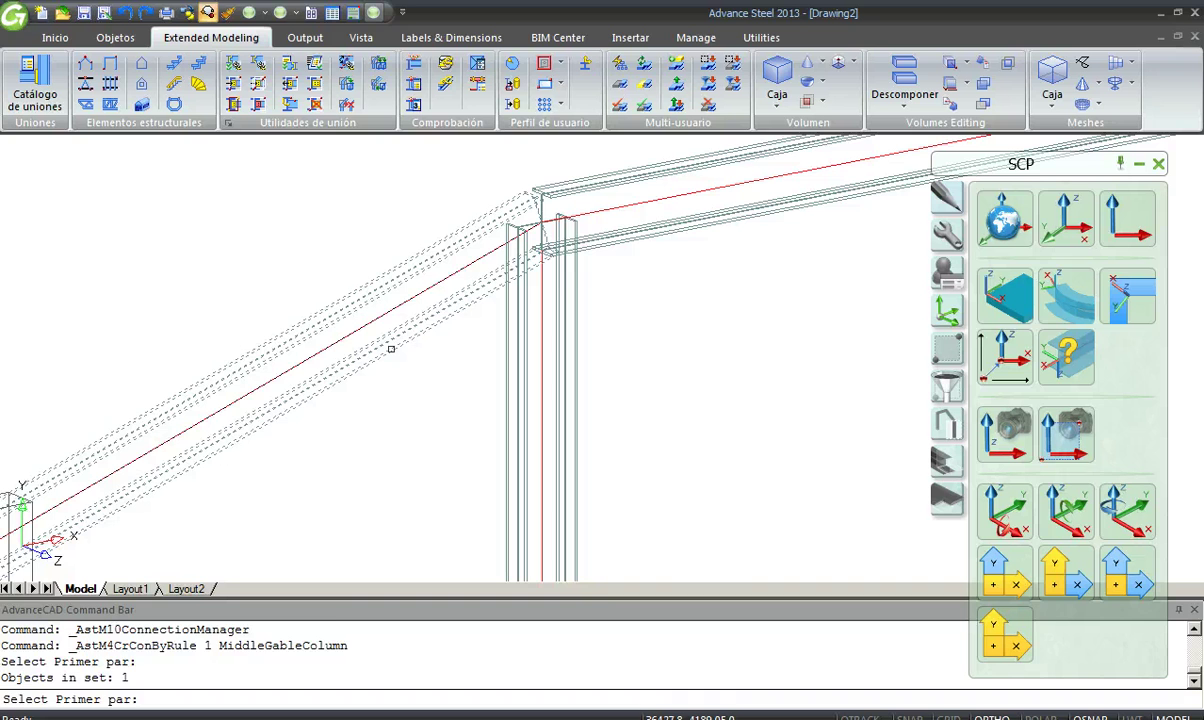
key(Return)
click(595, 224)
key(Return)
click(572, 289)
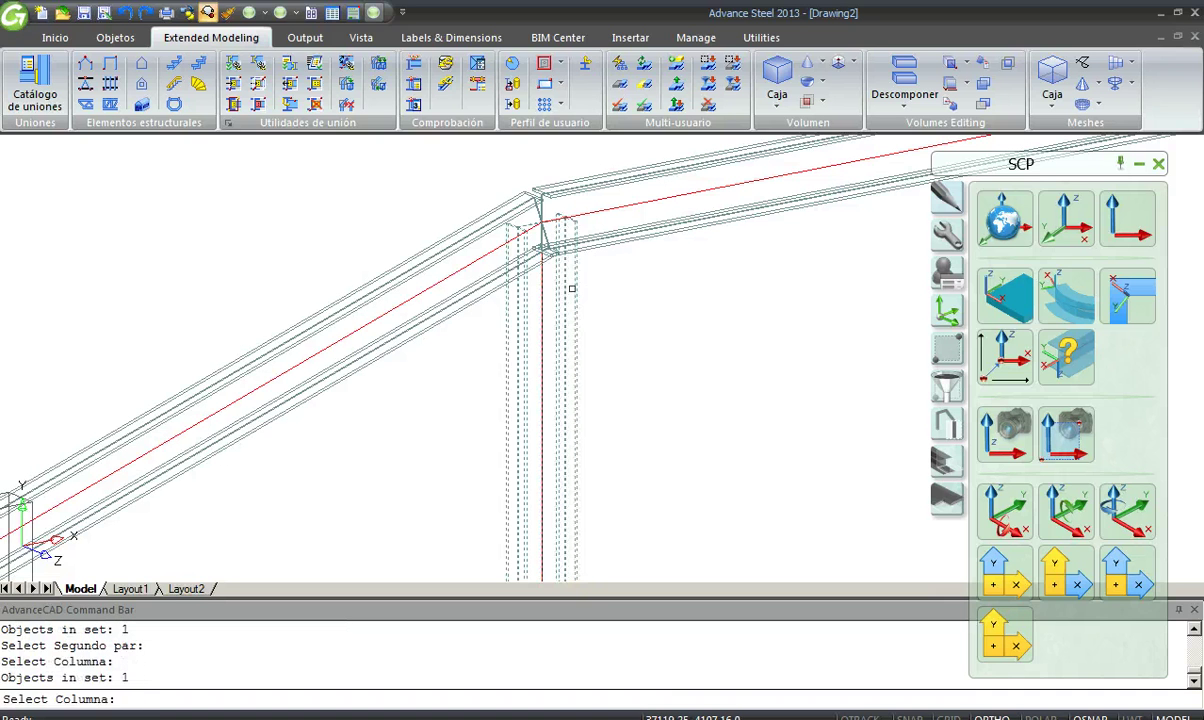
key(Return)
key(Return)
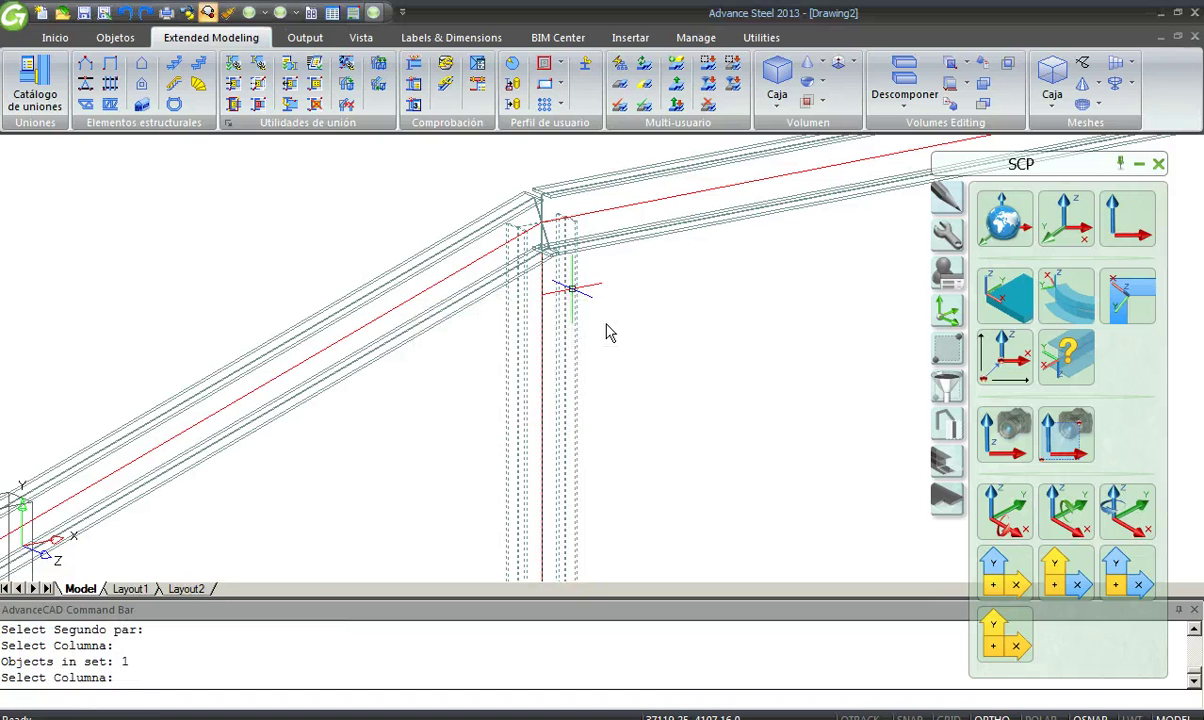
click(581, 217)
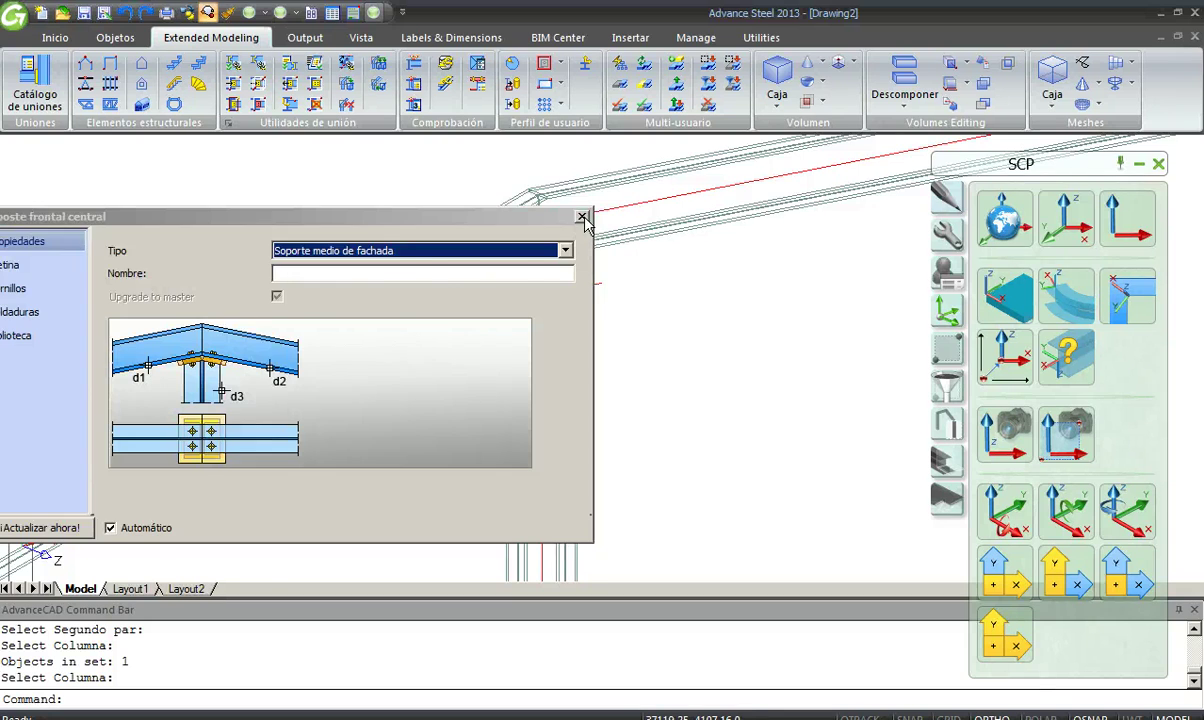
scroll(560, 360, up, 5)
scroll(529, 347, down, 5)
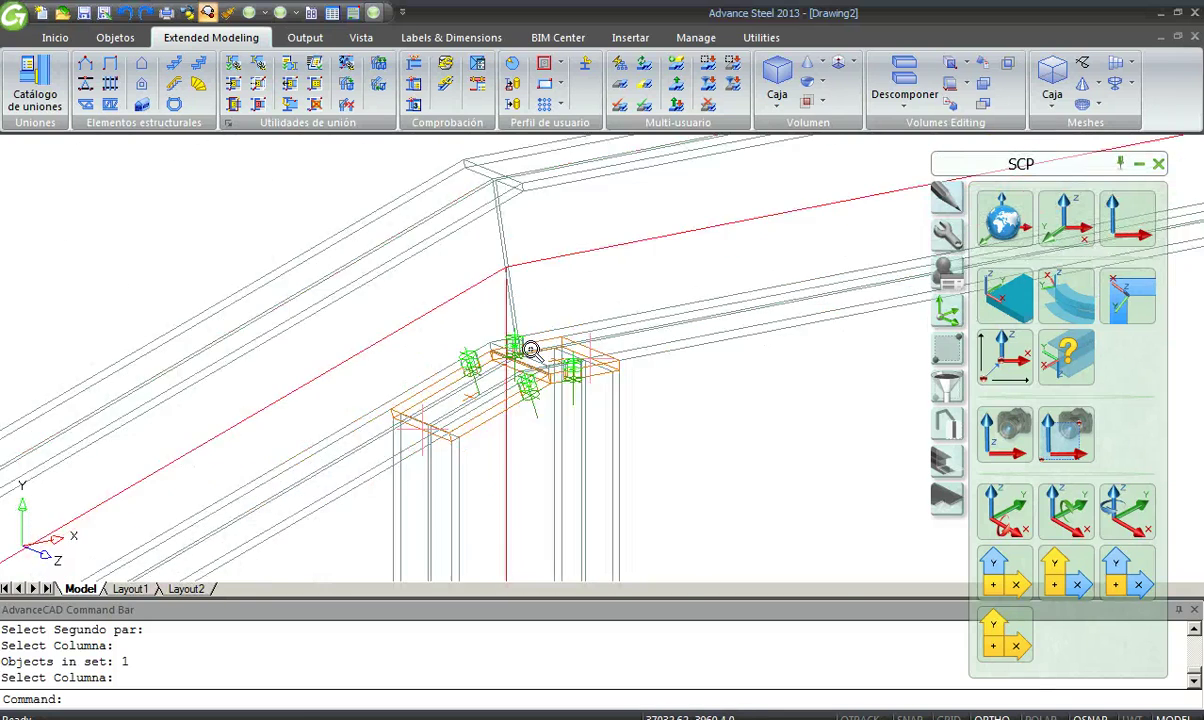
scroll(662, 421, down, 2)
scroll(600, 425, down, 3)
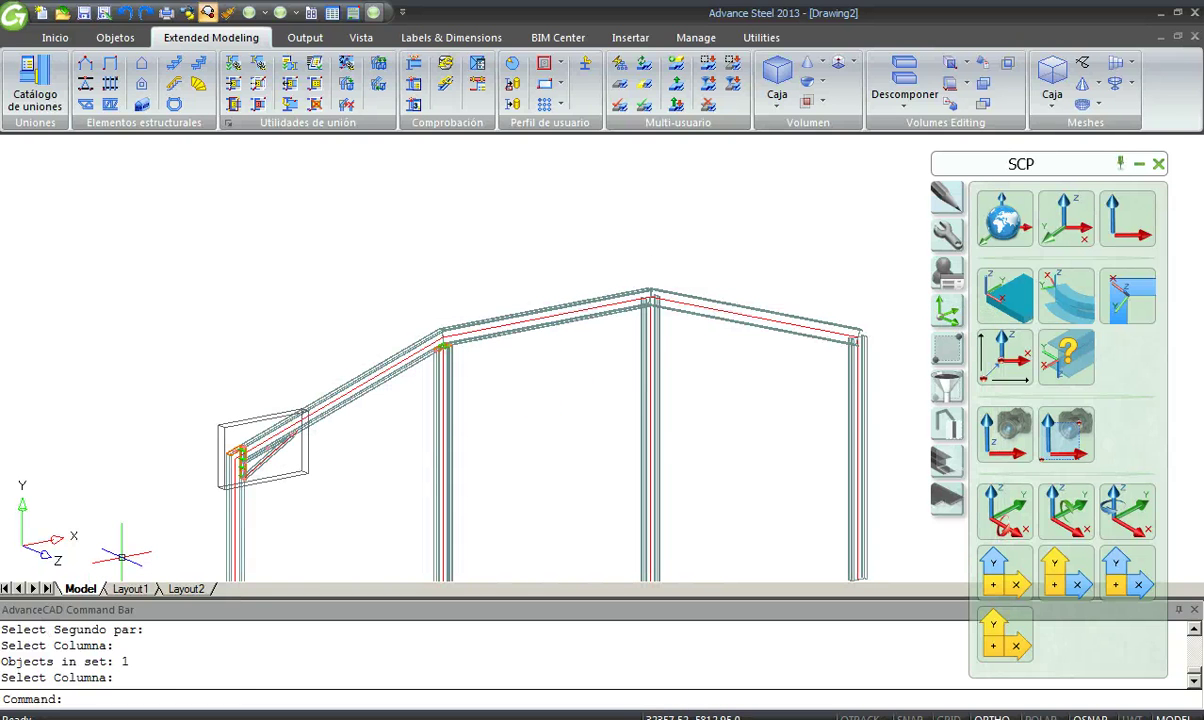
click(33, 100)
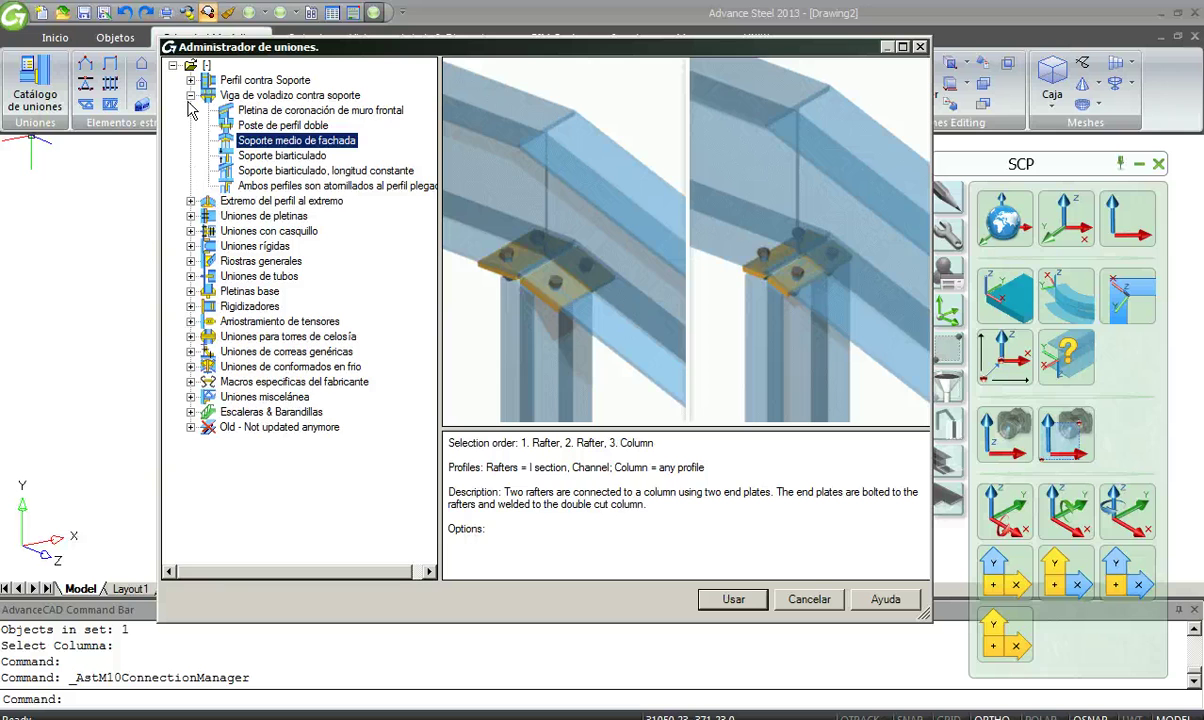
click(190, 95)
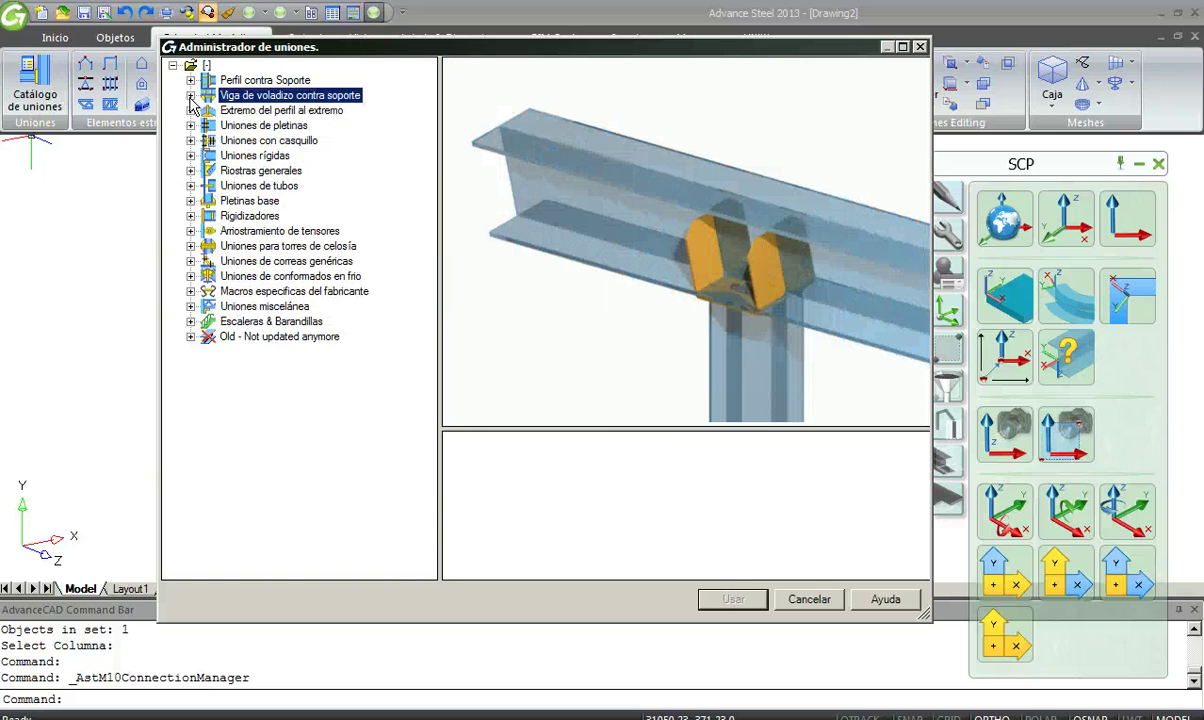
click(190, 111)
click(285, 155)
click(280, 186)
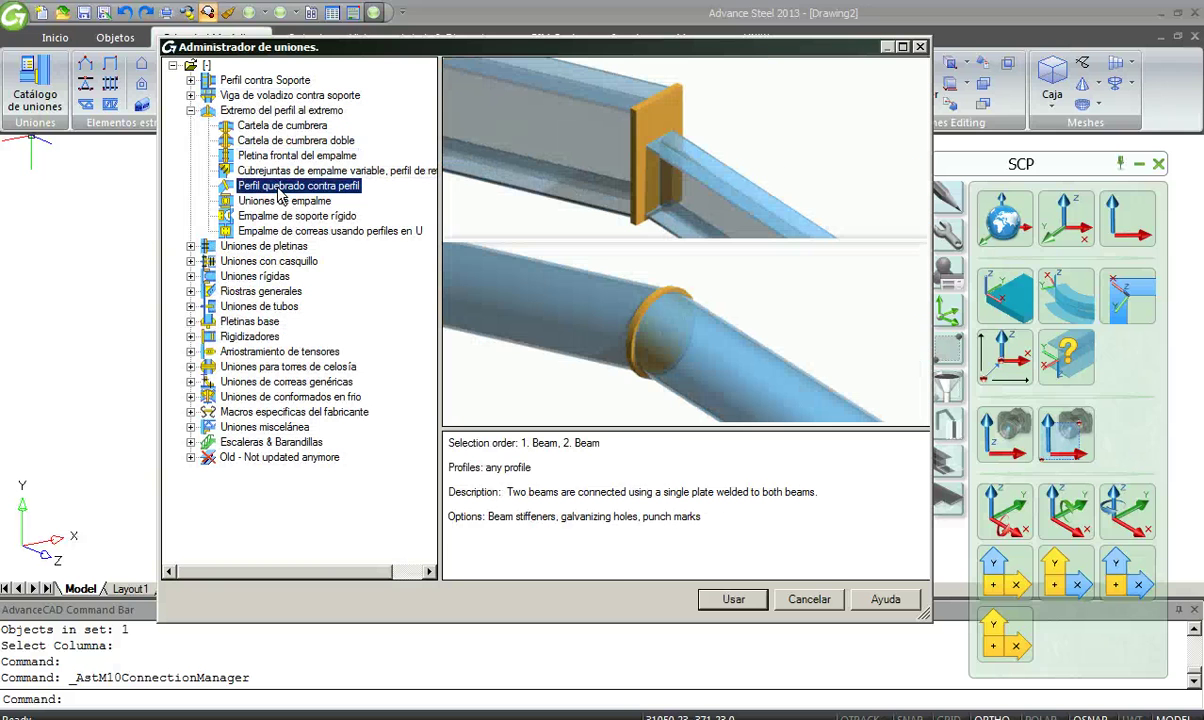
key(Escape)
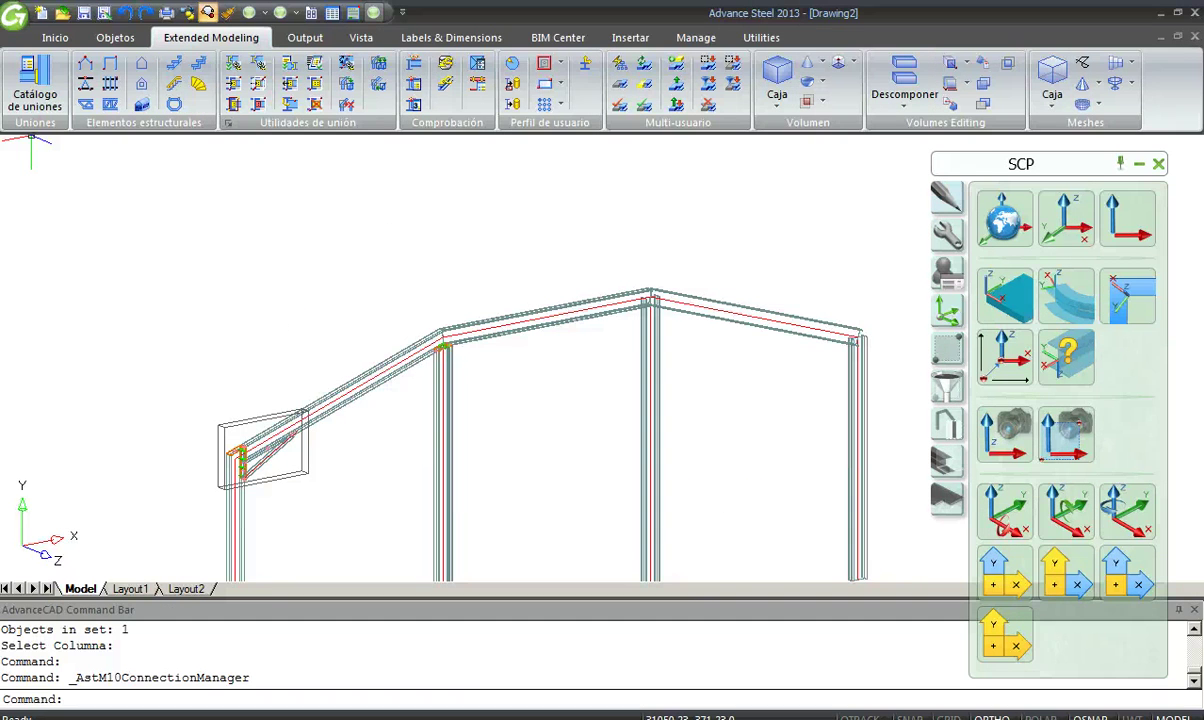